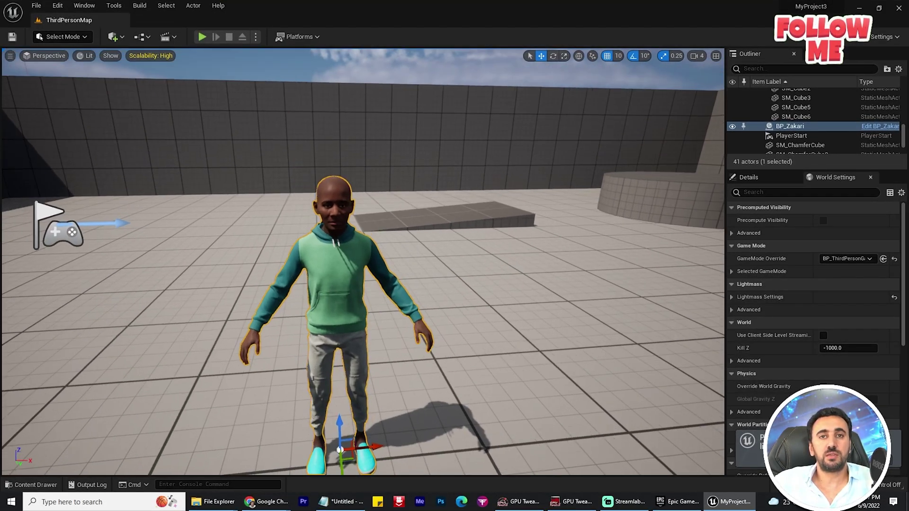
# Switch to File Explorer and paste mixamo_converter.rar into the empty New folder (6).
pyautogui.hotkey('alt', 'Tab')
pyautogui.press('Tab')
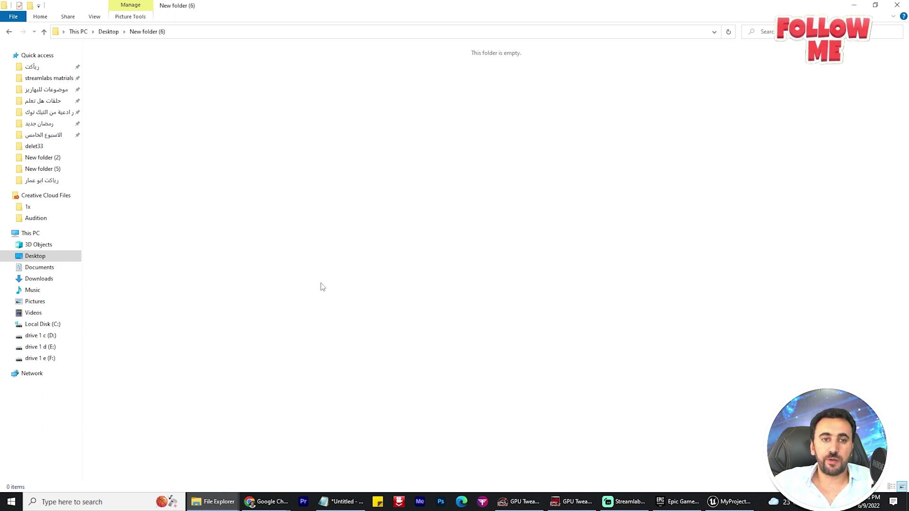
pyautogui.hotkey('ctrl', 'v')
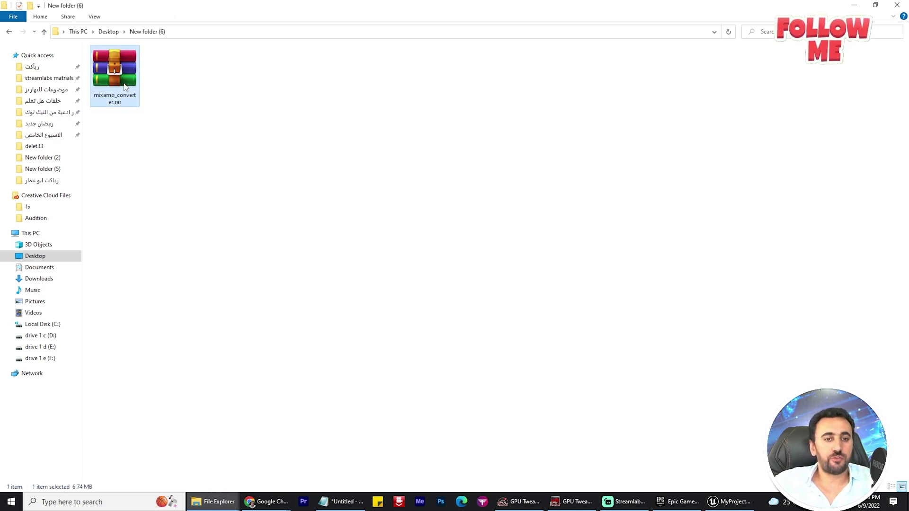
# Extract mixamo_converter.rar into its own mixamo_converter folder inside New folder (6).
pyautogui.rightClick(125, 87)
pyautogui.click(478, 146)
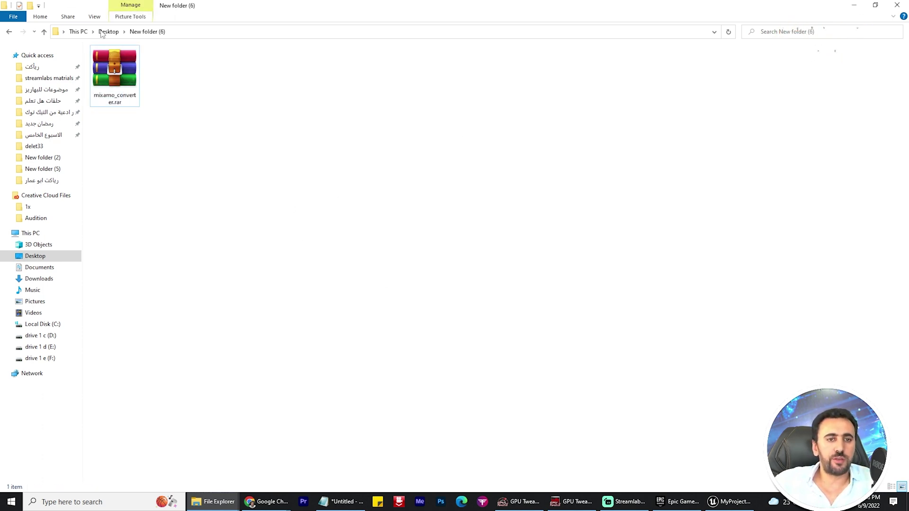
pyautogui.rightClick(119, 69)
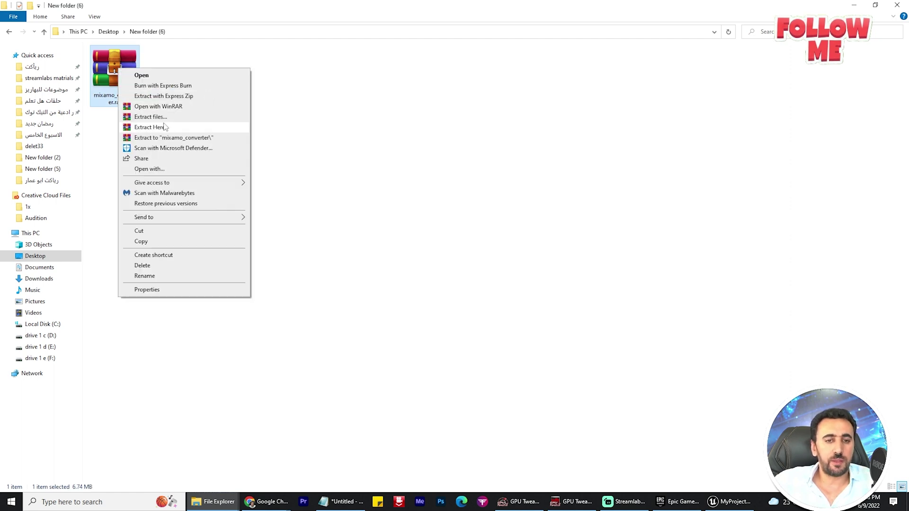
pyautogui.click(150, 117)
pyautogui.press('Return')
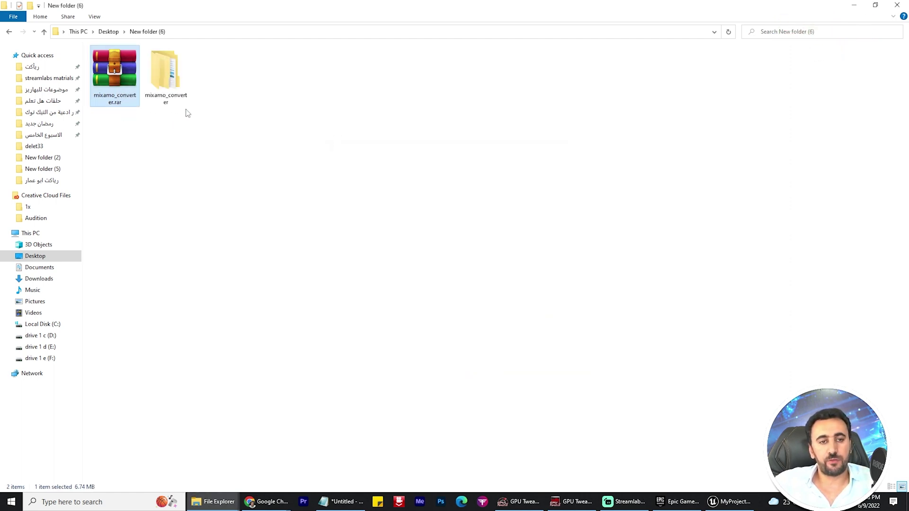
# Permanently delete the mixamo_converter.rar archive from New folder (6).
pyautogui.click(118, 75)
pyautogui.hotkey('shift', 'Delete')
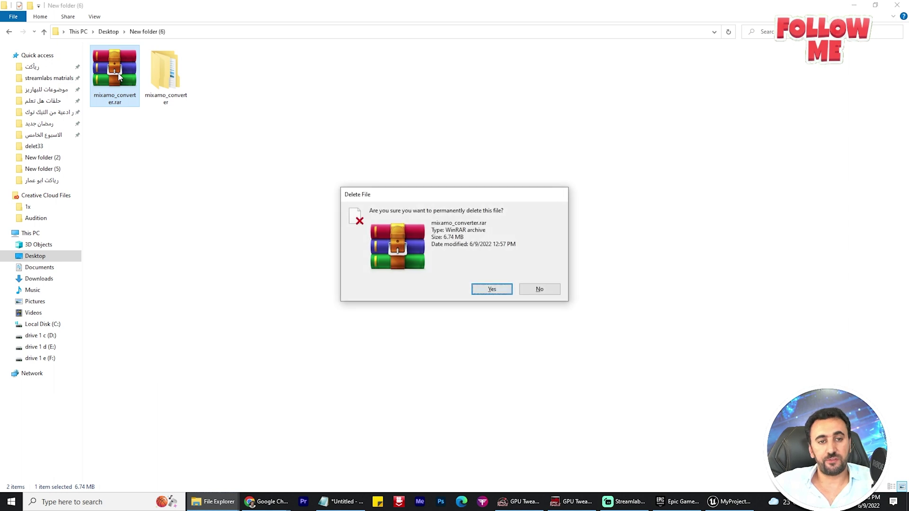
pyautogui.press('Return')
# Open the nested mixamo_converter folder, enlarge its icons, and go into the Mannequins subfolder.
pyautogui.doubleClick(119, 75)
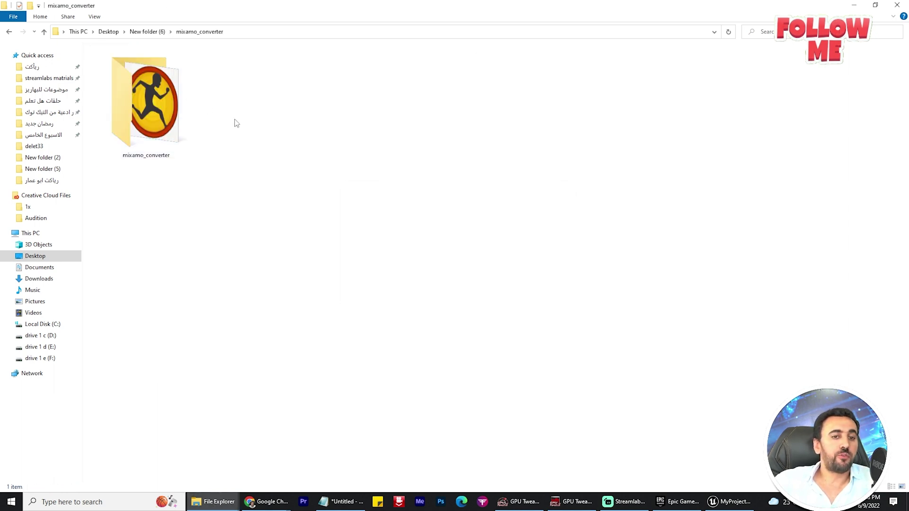
pyautogui.doubleClick(158, 101)
pyautogui.keyDown('ctrl'); pyautogui.scroll(4, 156, 142); pyautogui.keyUp('ctrl')
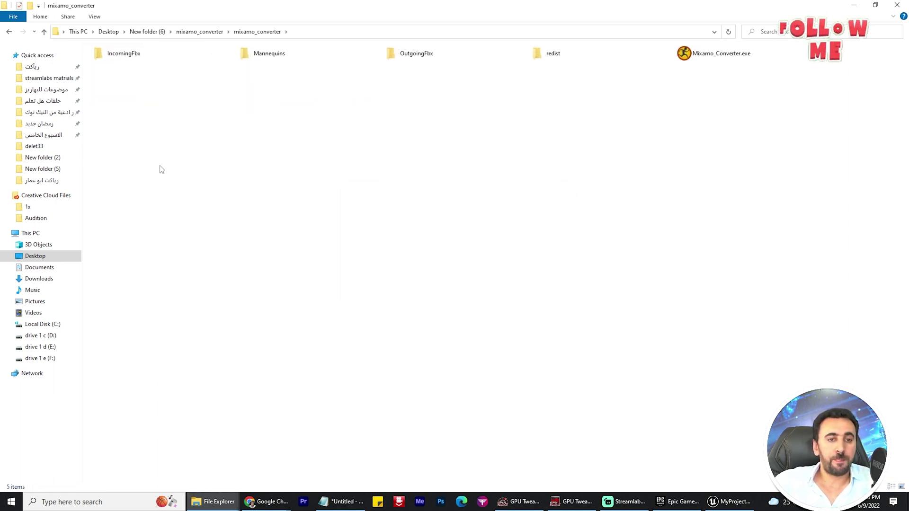
pyautogui.keyDown('ctrl'); pyautogui.scroll(2, 182, 122); pyautogui.keyUp('ctrl')
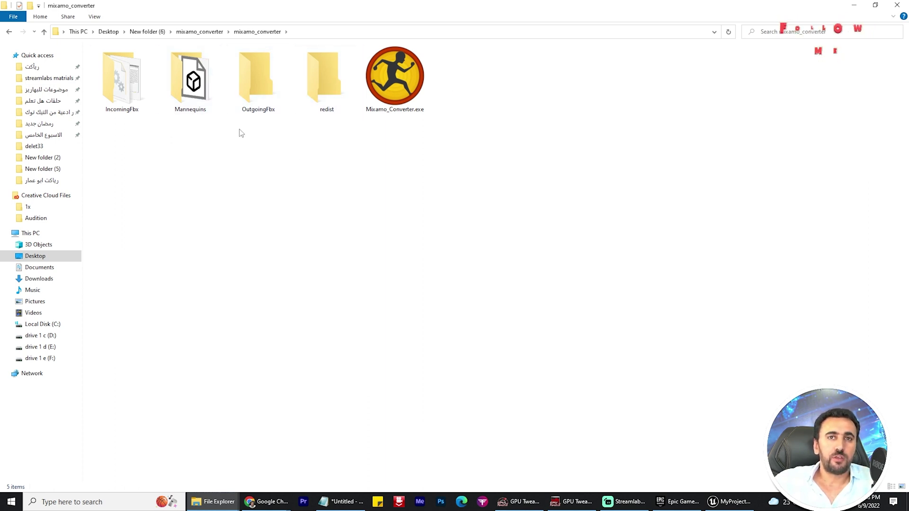
pyautogui.doubleClick(196, 84)
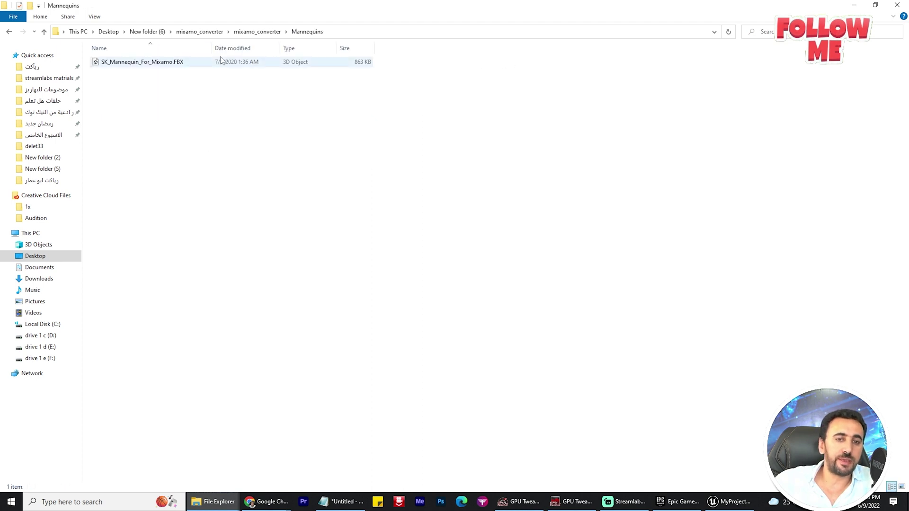
pyautogui.click(363, 33)
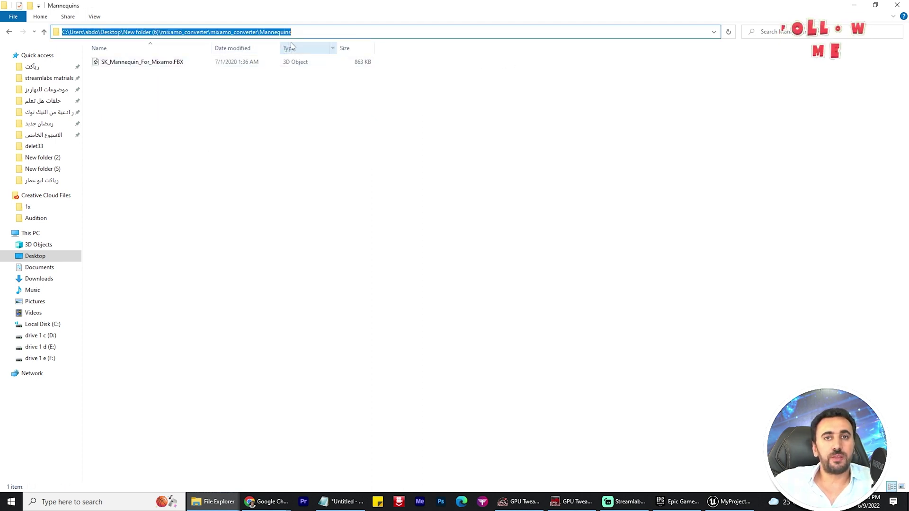
# Switch to the Mixamo page in Chrome and open the character upload dialog.
pyautogui.hotkey('alt', 'Tab')
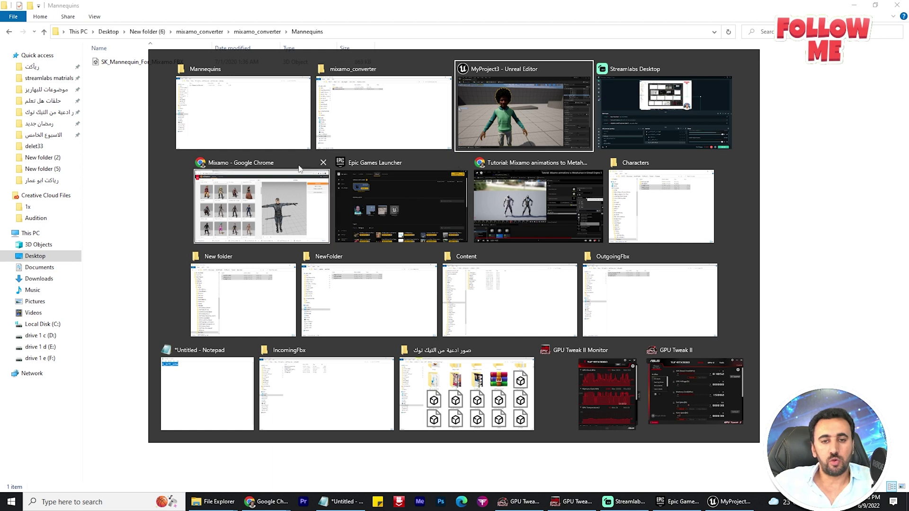
pyautogui.click(245, 191)
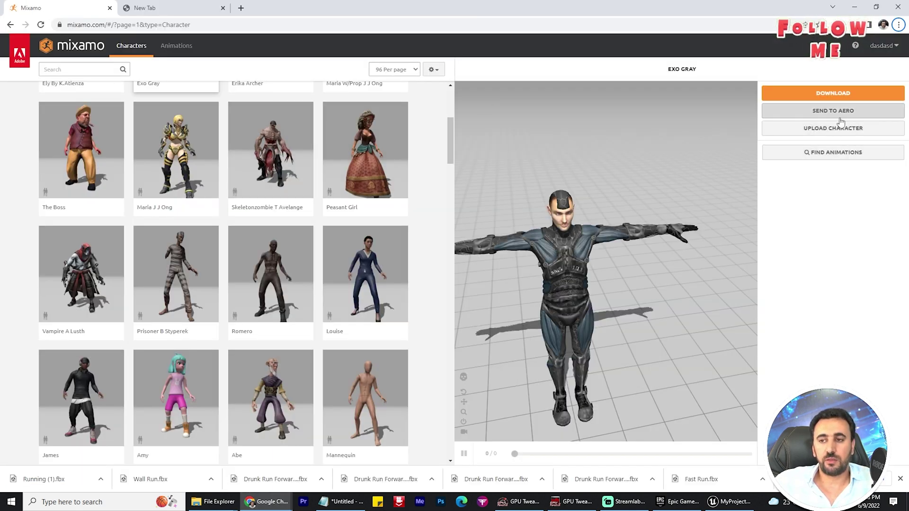
pyautogui.click(841, 132)
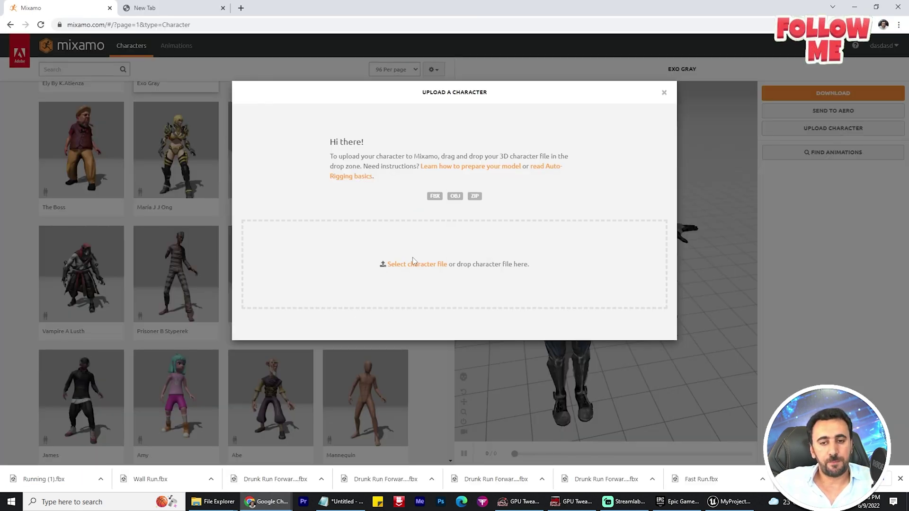
# Upload SK_Mannequin_For_Mixamo.FBX from the converter's Mannequins folder to Mixamo as a character file.
pyautogui.hotkey('alt', 'Tab')
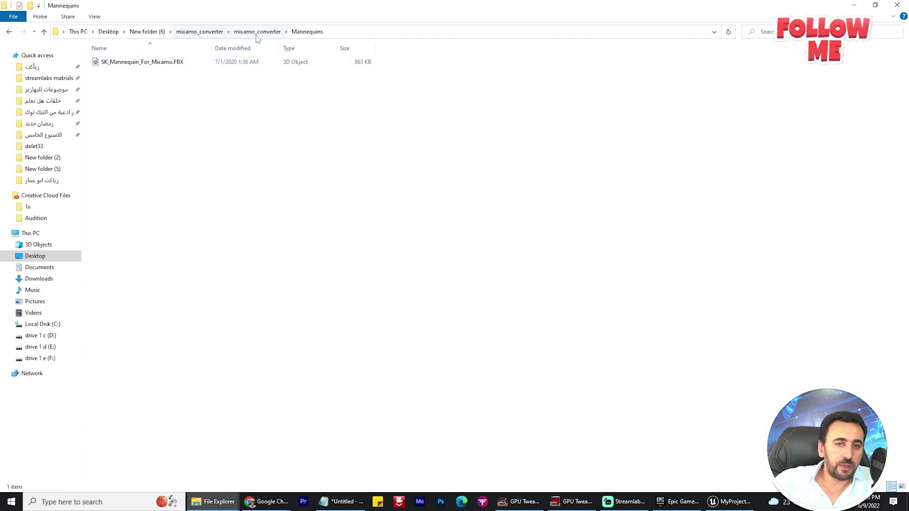
pyautogui.click(257, 32)
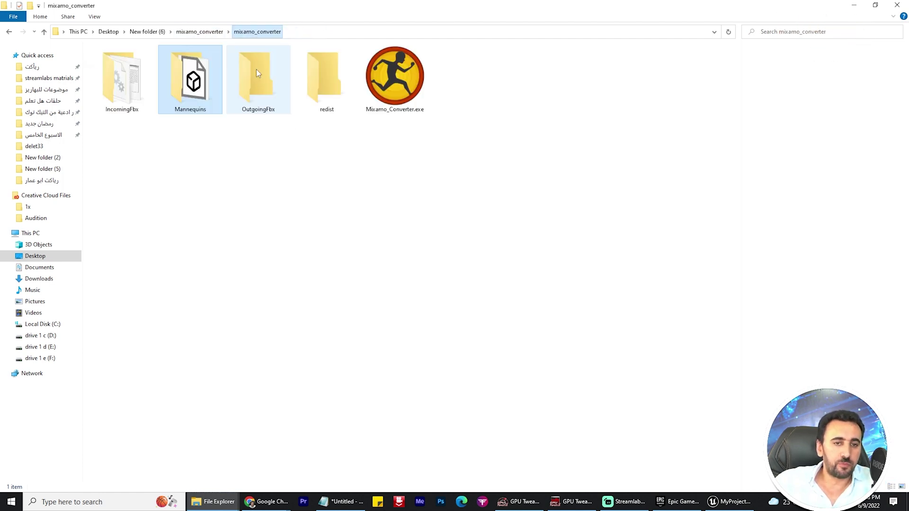
pyautogui.doubleClick(202, 94)
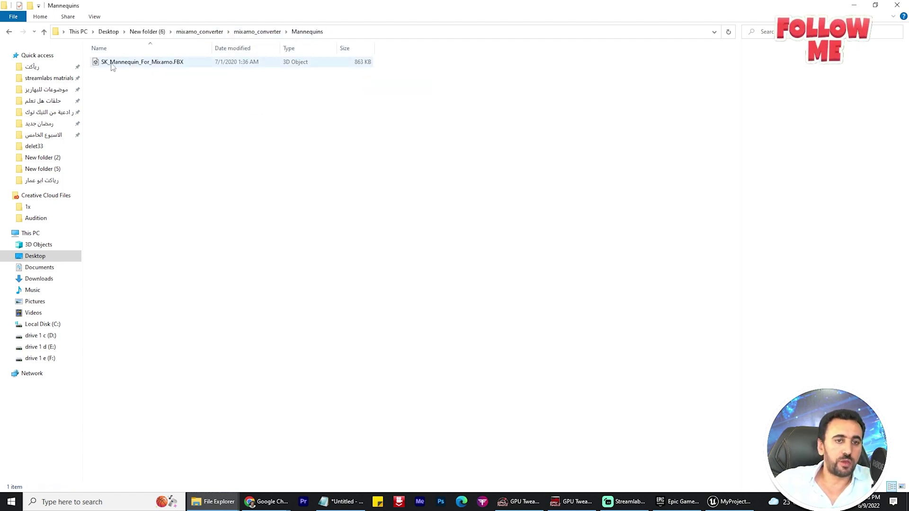
pyautogui.moveTo(141, 64); pyautogui.dragTo(478, 265)
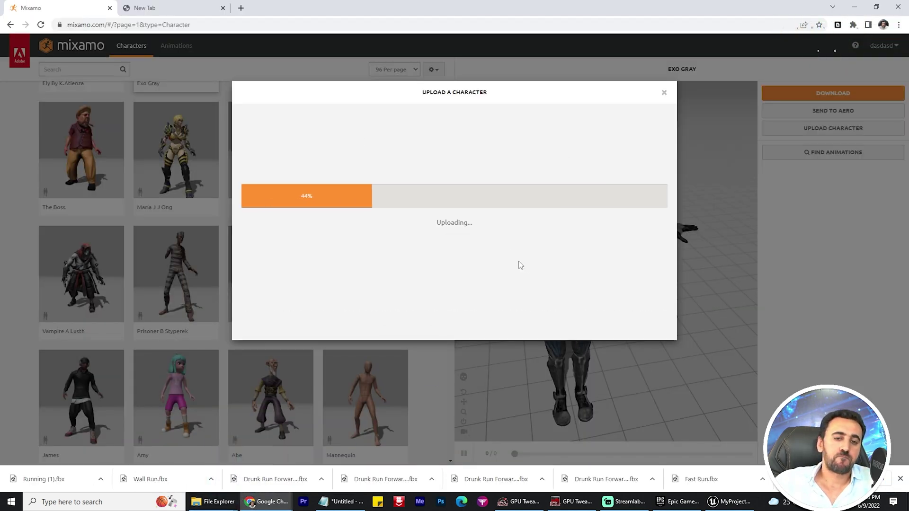
# Review the uploaded mannequin in the Auto-Rigger and accept it as the active Mixamo character.
pyautogui.moveTo(501, 271); pyautogui.dragTo(445, 232)
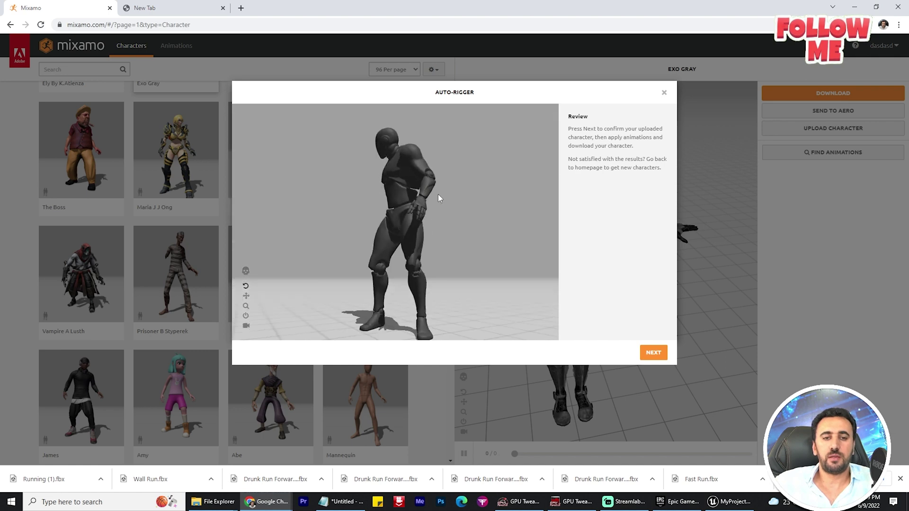
pyautogui.click(654, 354)
pyautogui.click(654, 353)
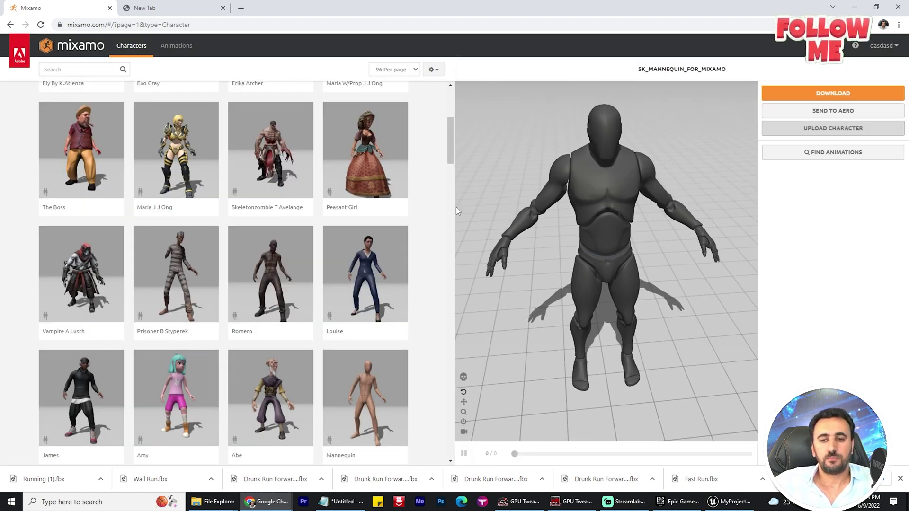
pyautogui.moveTo(700, 297); pyautogui.dragTo(672, 283)
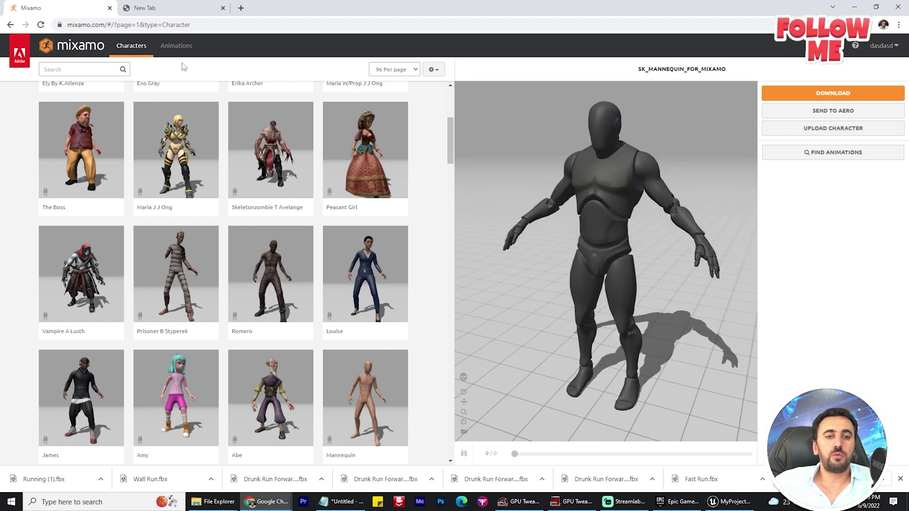
# Search the animations for "run" and apply Drunk Run Forward to the mannequin with In Place enabled.
pyautogui.click(177, 48)
pyautogui.click(97, 69)
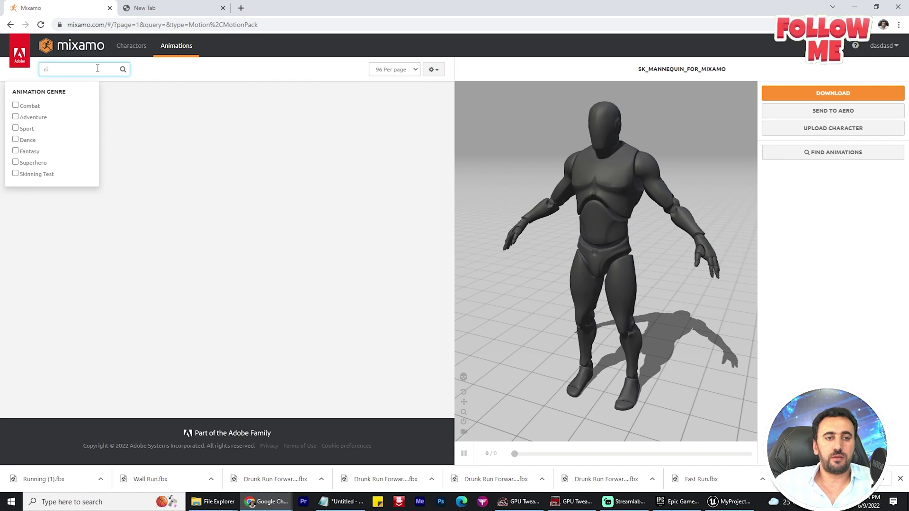
pyautogui.write('run')
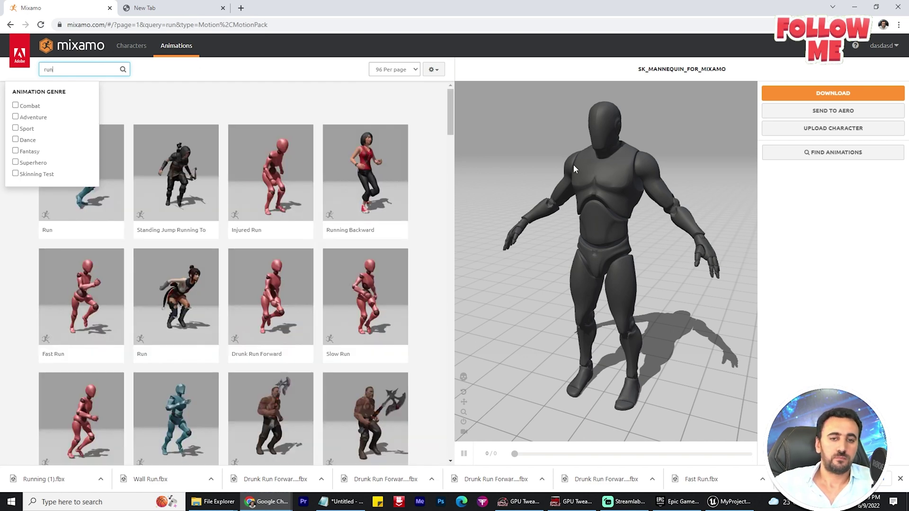
pyautogui.click(285, 298)
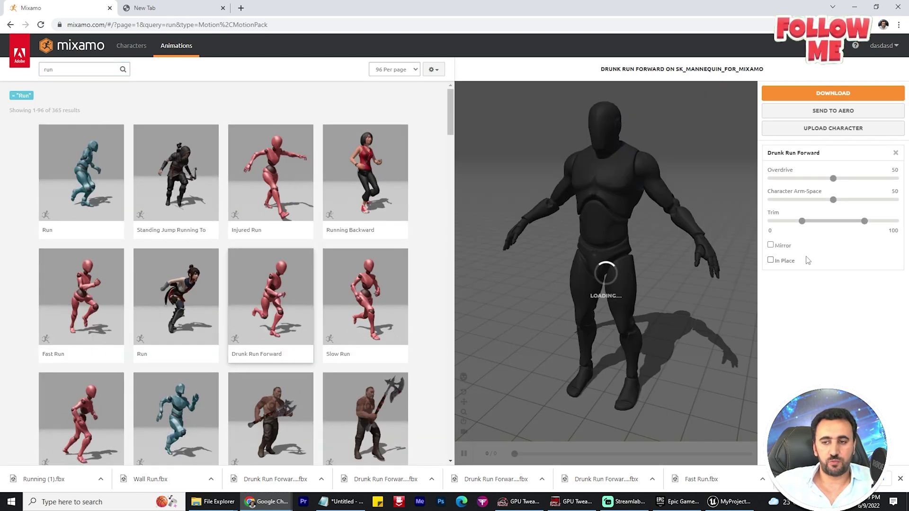
pyautogui.click(771, 260)
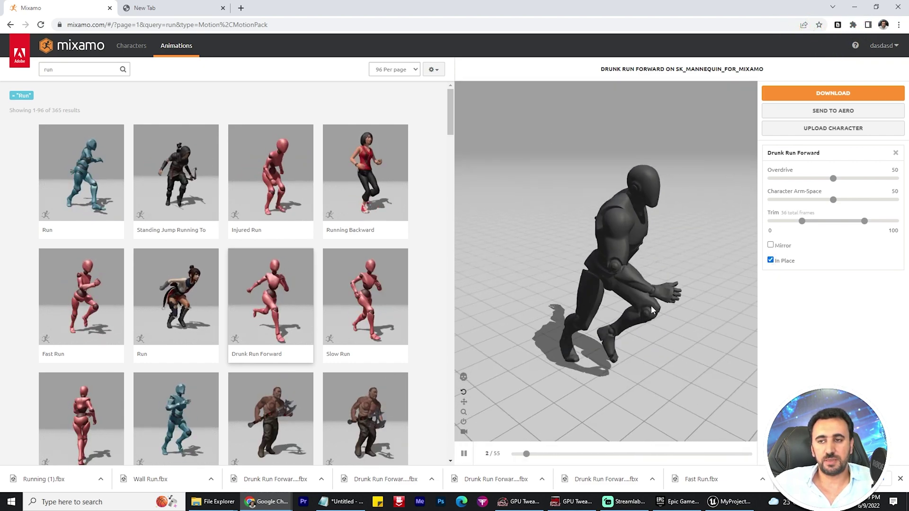
# Download the Drunk Run Forward animation with the skin option set to Without Skin.
pyautogui.click(833, 93)
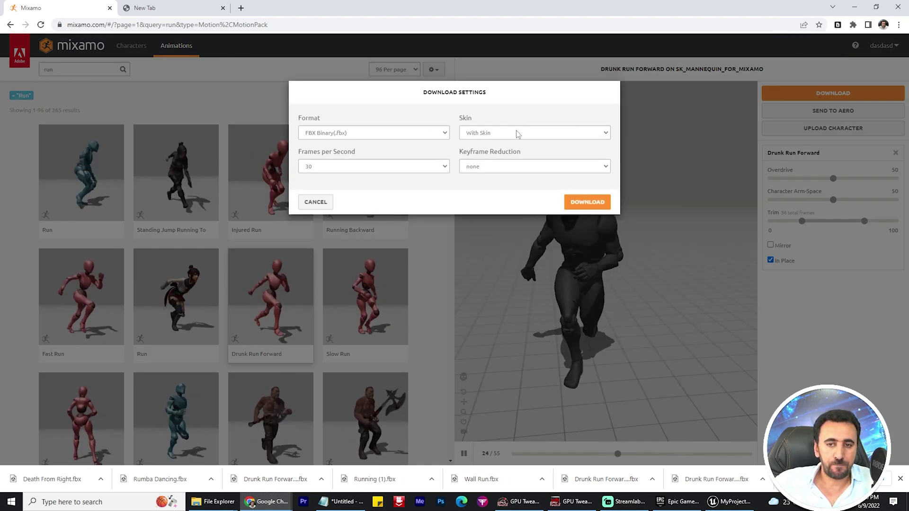
pyautogui.click(517, 134)
pyautogui.click(502, 149)
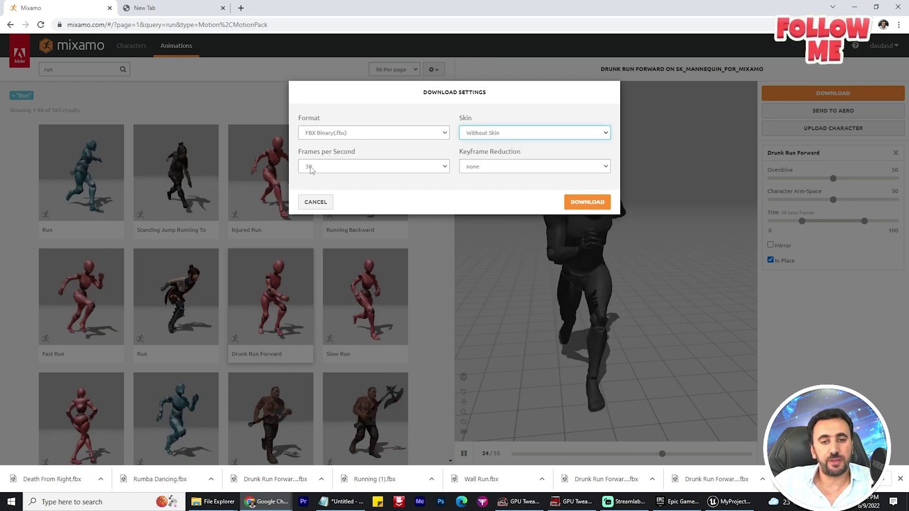
pyautogui.click(588, 202)
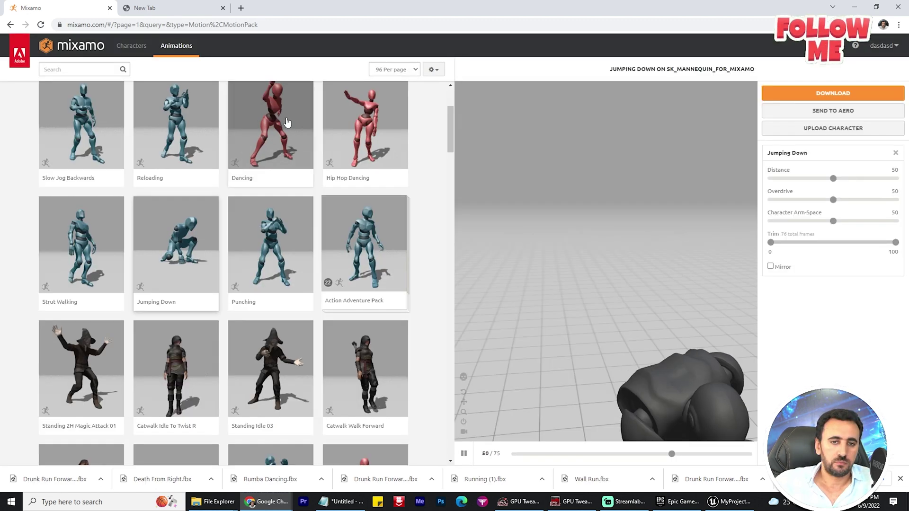
# Apply the Dancing animation to the mannequin and download it as FBX Binary without skin.
pyautogui.click(301, 132)
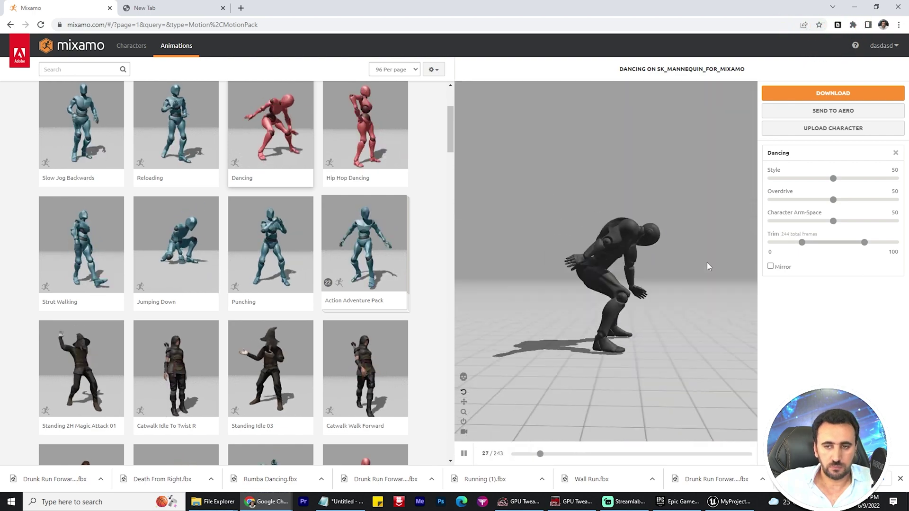
pyautogui.click(825, 95)
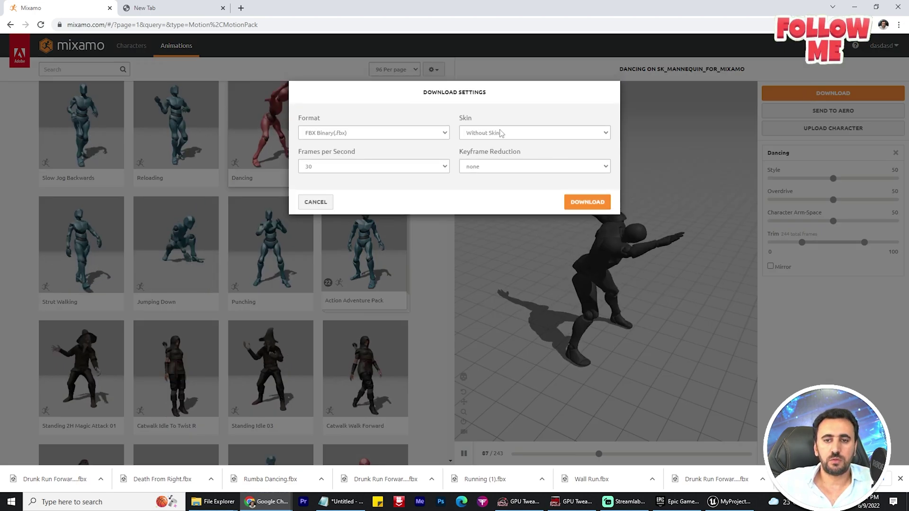
pyautogui.click(588, 202)
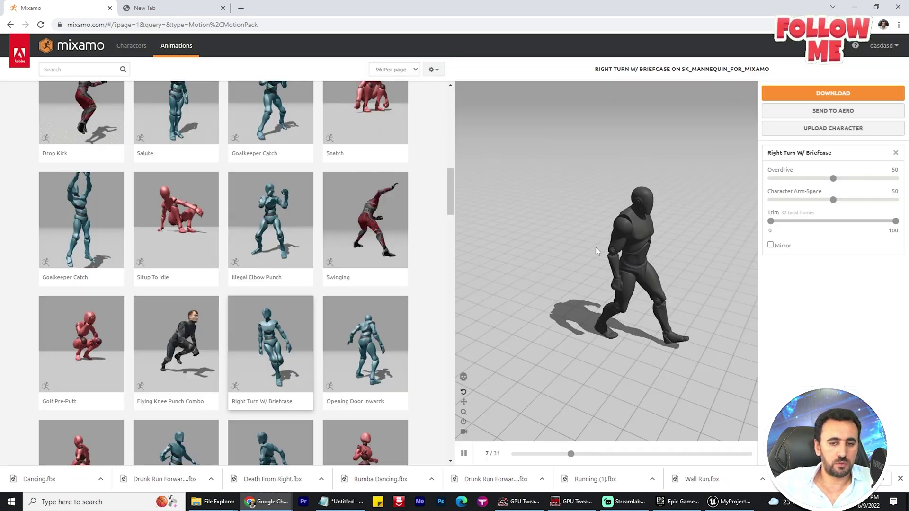
# Preview the Right Turn W/ Briefcase animation on the mannequin and download it.
pyautogui.moveTo(734, 262); pyautogui.dragTo(691, 250)
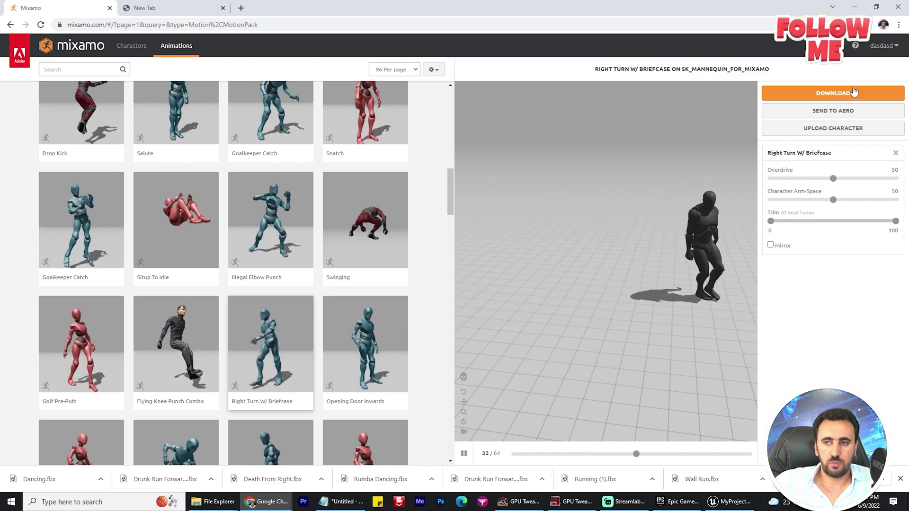
pyautogui.click(833, 93)
pyautogui.click(573, 201)
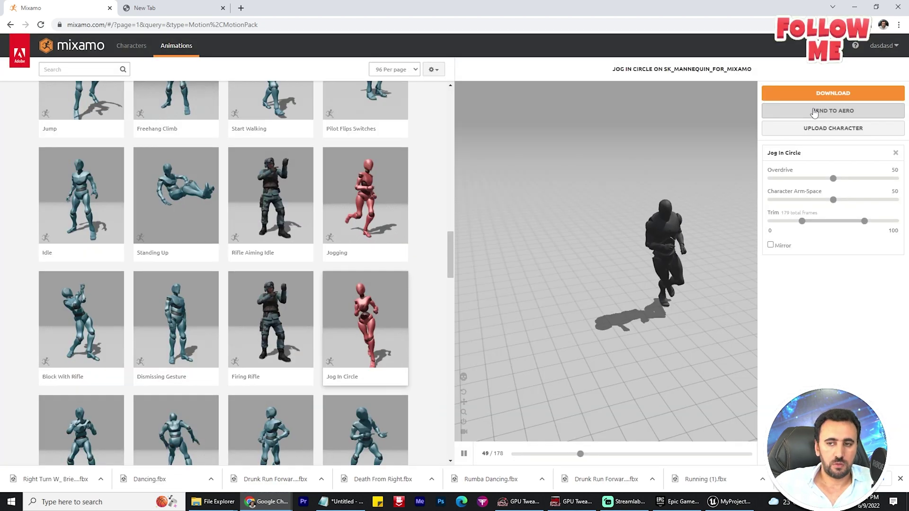
# Download the Jog In Circle animation as FBX Binary without skin at 30 frames per second.
pyautogui.click(833, 93)
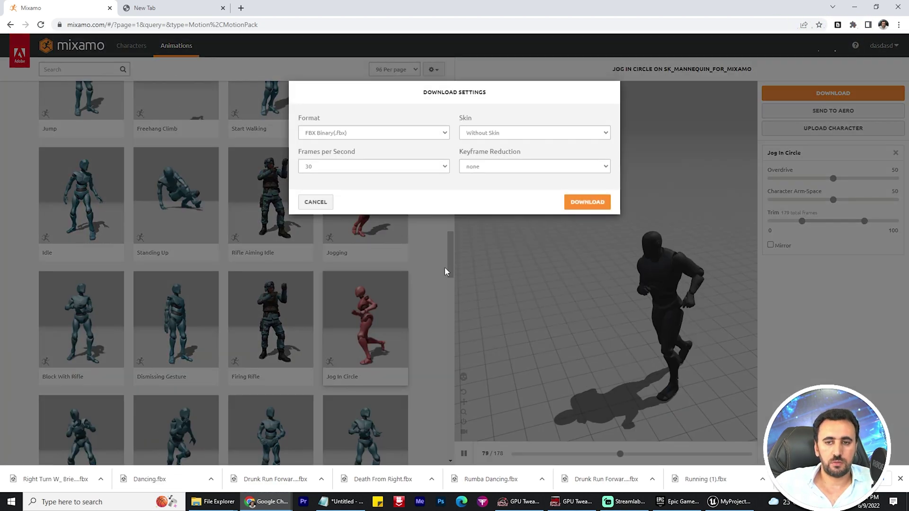
pyautogui.click(588, 201)
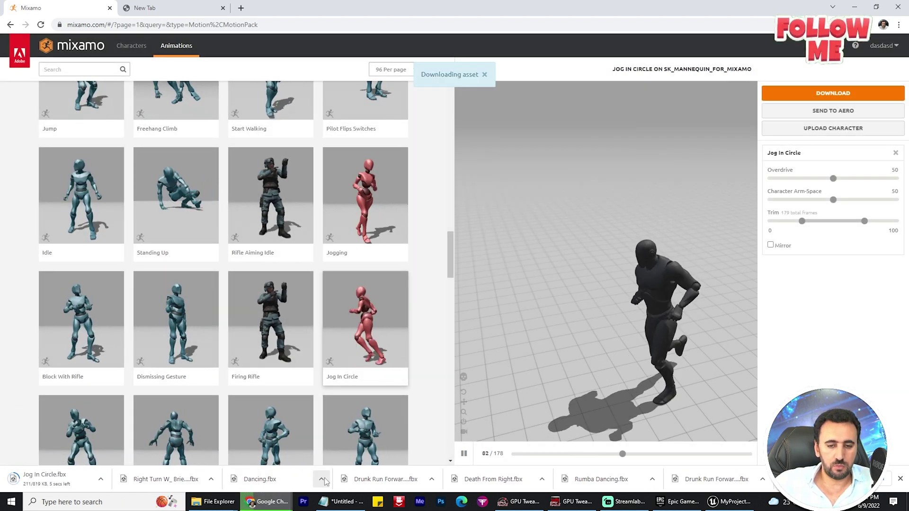
# Open the download folder of the animations and cut the six newly downloaded Mixamo FBX files.
pyautogui.click(321, 480)
pyautogui.click(344, 445)
pyautogui.rightClick(667, 282)
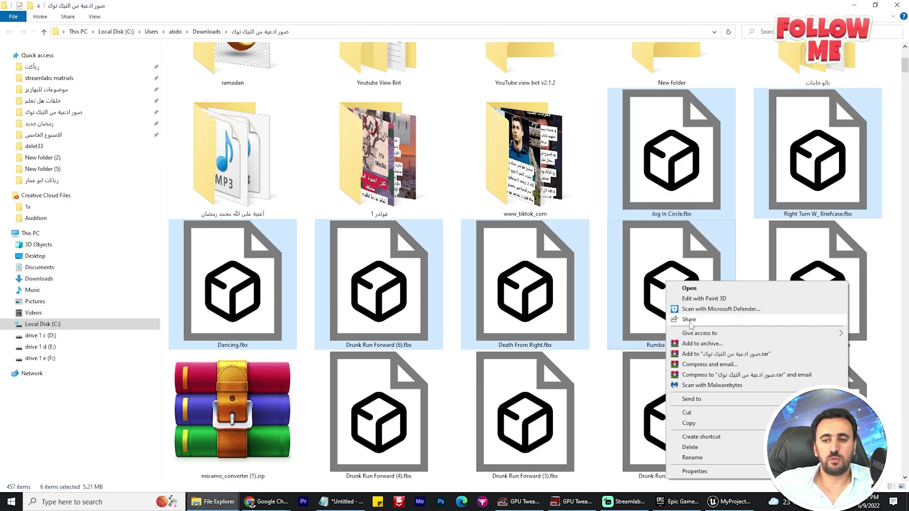
pyautogui.click(702, 412)
pyautogui.hotkey('alt', 'Tab')
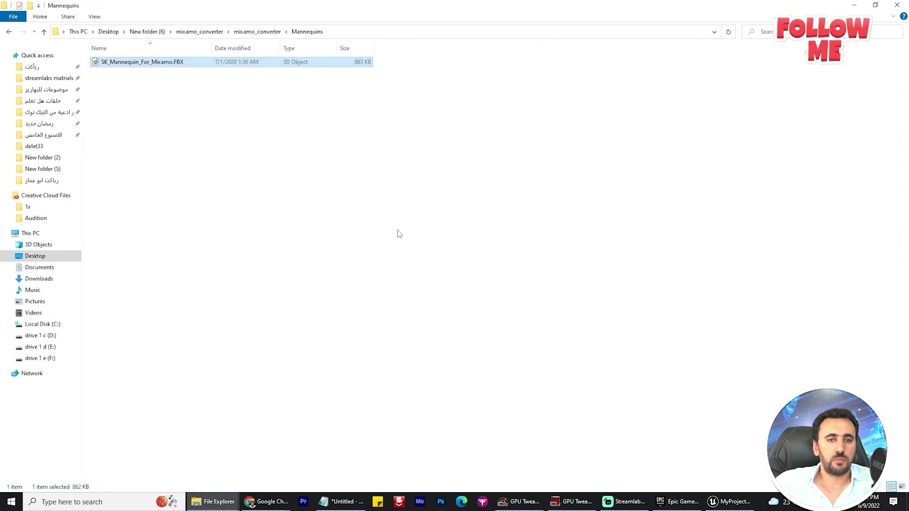
# Paste the six cut animation files into the IncomingFbx folder inside mixamo_converter.
pyautogui.click(256, 32)
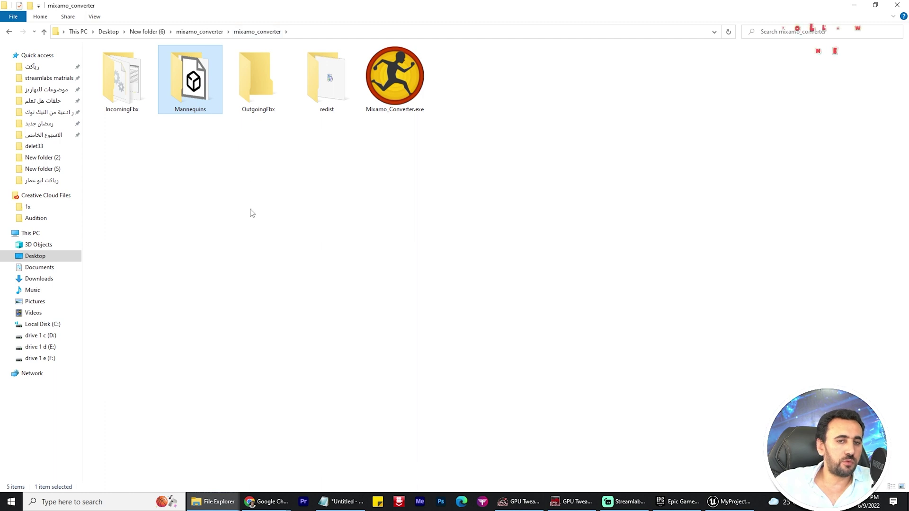
pyautogui.click(142, 83)
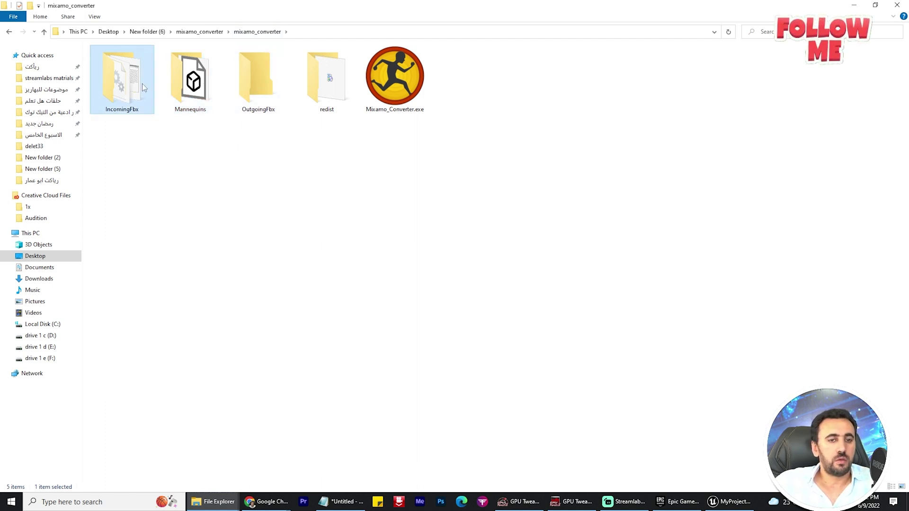
pyautogui.doubleClick(136, 84)
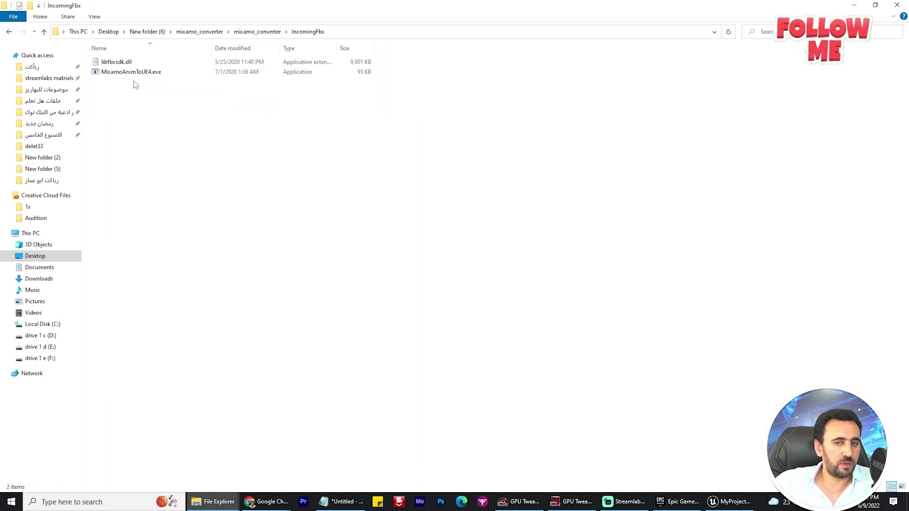
pyautogui.rightClick(180, 128)
pyautogui.click(206, 190)
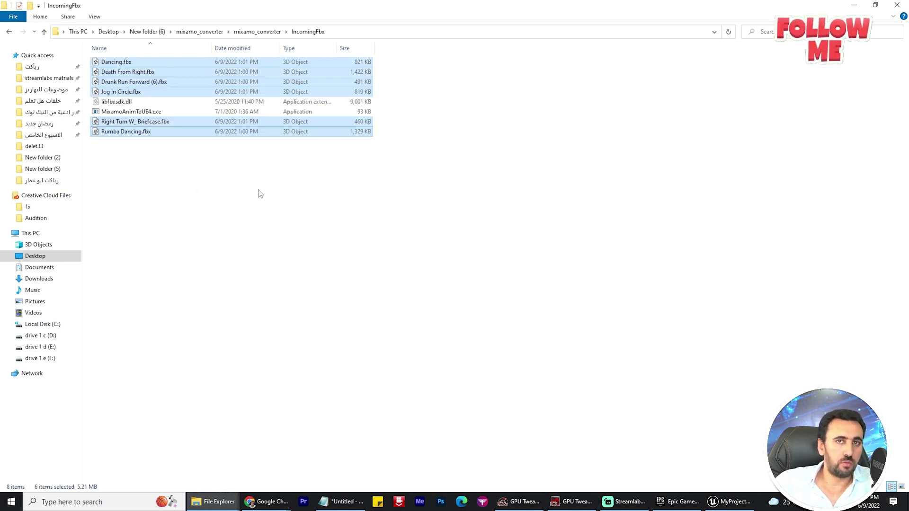
pyautogui.click(251, 235)
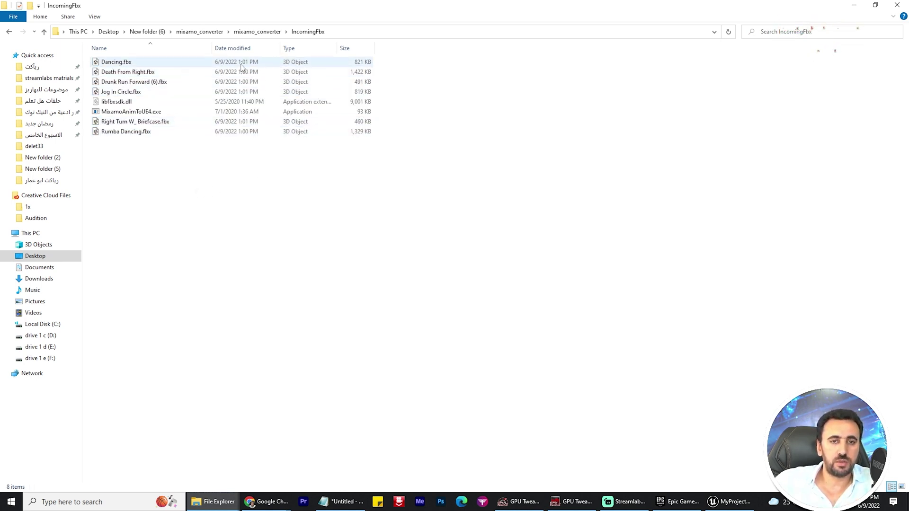
# Launch Mixamo_Converter.exe from the mixamo_converter folder and open its Step 2: Convert page.
pyautogui.click(258, 31)
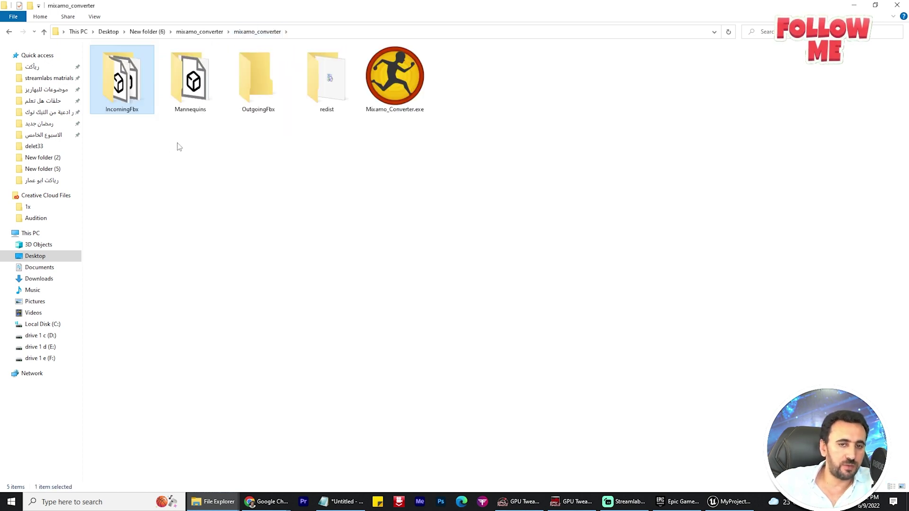
pyautogui.doubleClick(380, 64)
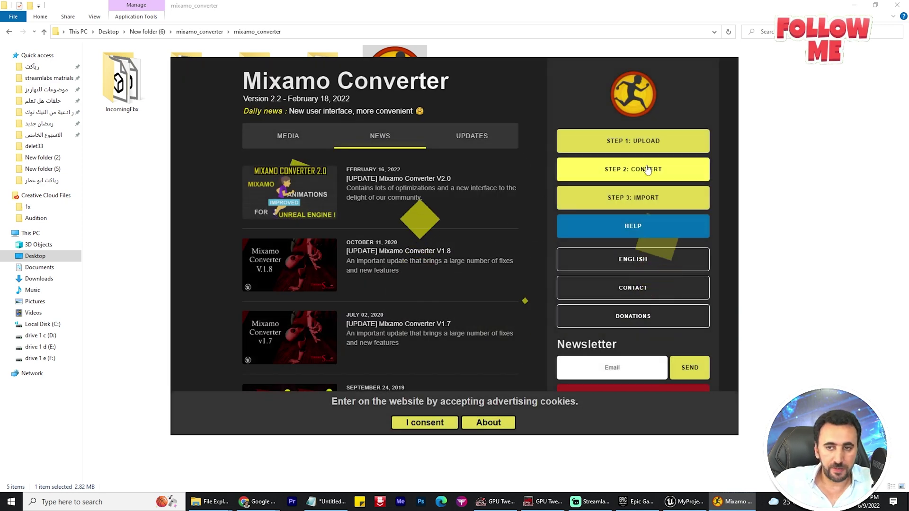
pyautogui.click(633, 169)
pyautogui.moveTo(589, 62); pyautogui.dragTo(603, 130)
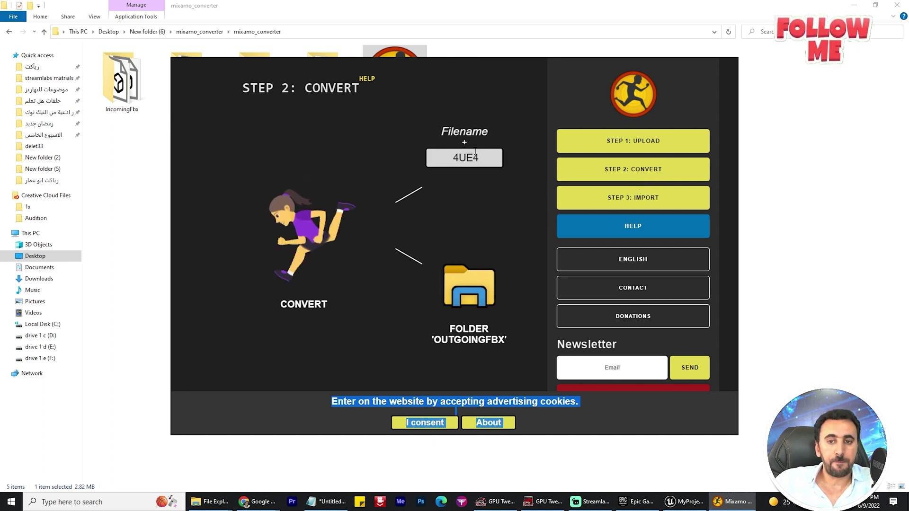
# Set the filename suffix to test and convert the incoming animations.
pyautogui.doubleClick(447, 158)
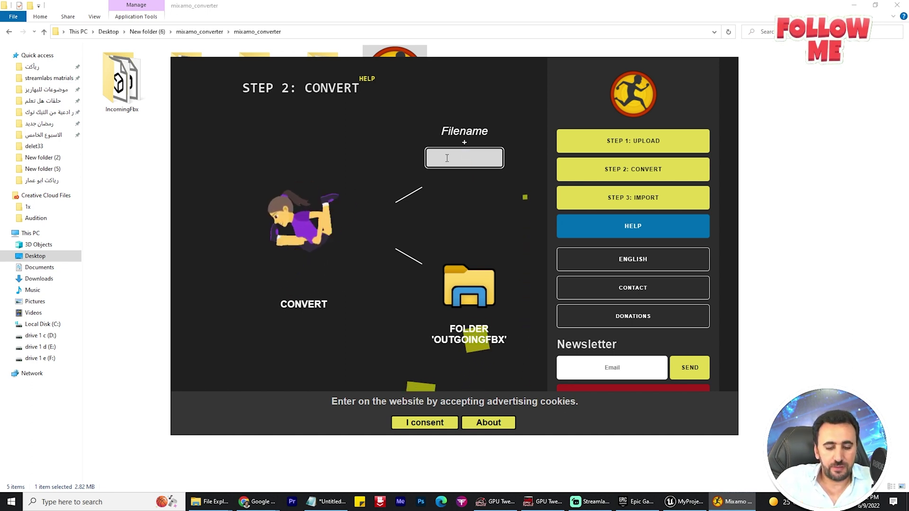
pyautogui.write('test')
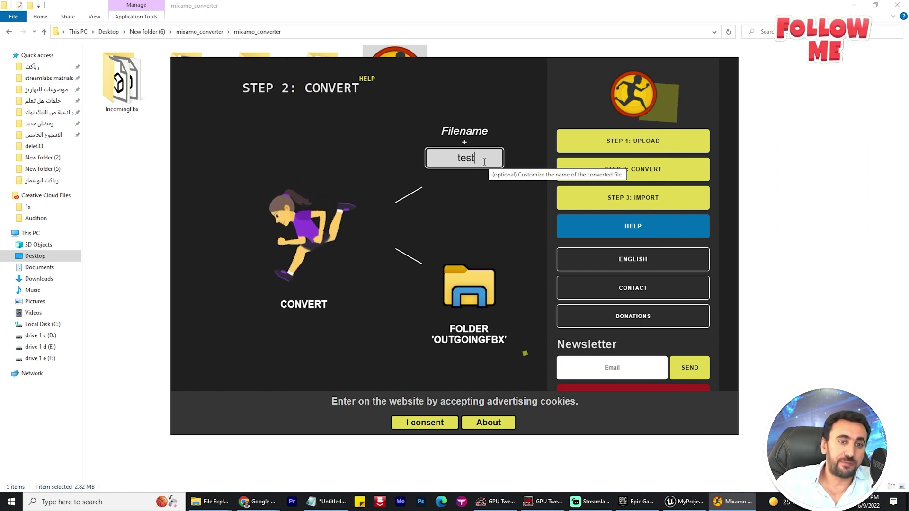
pyautogui.moveTo(485, 161); pyautogui.dragTo(428, 171)
pyautogui.click(319, 223)
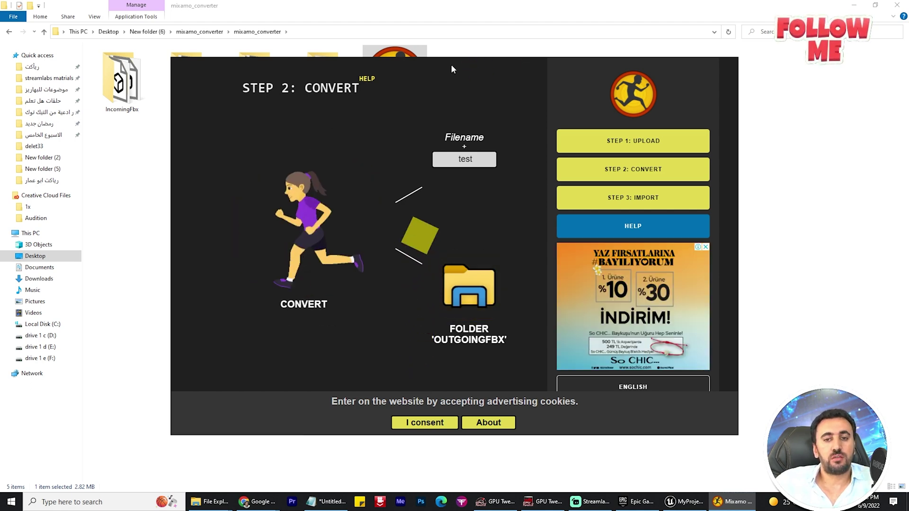
# Open the OutgoingFbx folder and examine the names of the converted FBX files.
pyautogui.moveTo(451, 65); pyautogui.dragTo(558, 94)
pyautogui.click(560, 6)
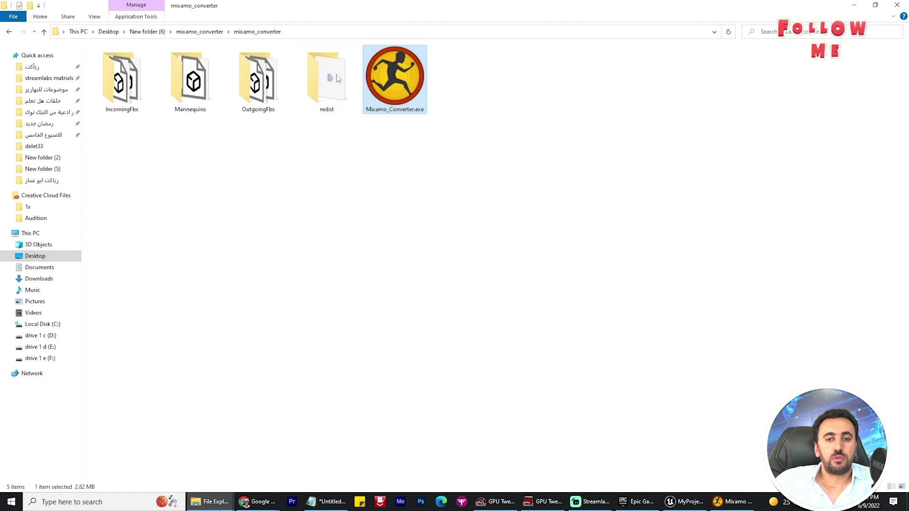
pyautogui.doubleClick(266, 79)
pyautogui.doubleClick(267, 82)
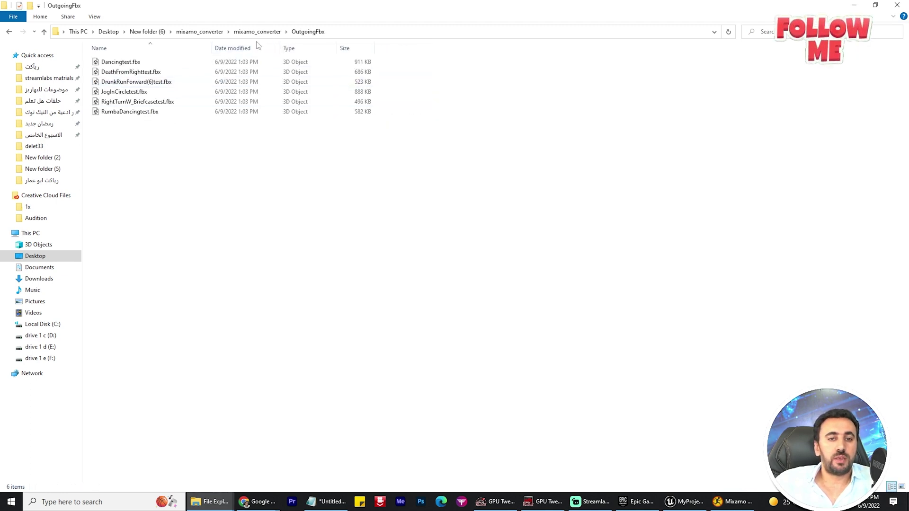
pyautogui.keyDown('ctrl'); pyautogui.scroll(3, 290, 202); pyautogui.keyUp('ctrl')
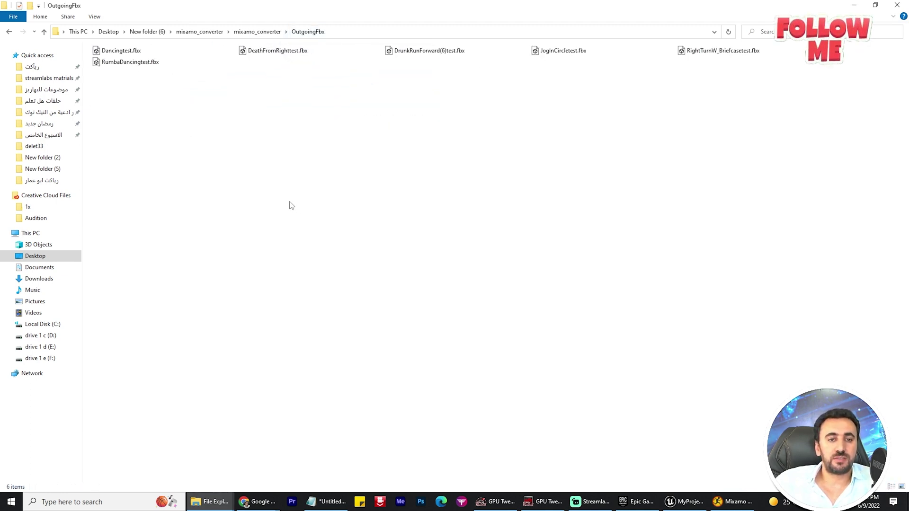
pyautogui.keyDown('ctrl'); pyautogui.scroll(-4, 290, 205); pyautogui.keyUp('ctrl')
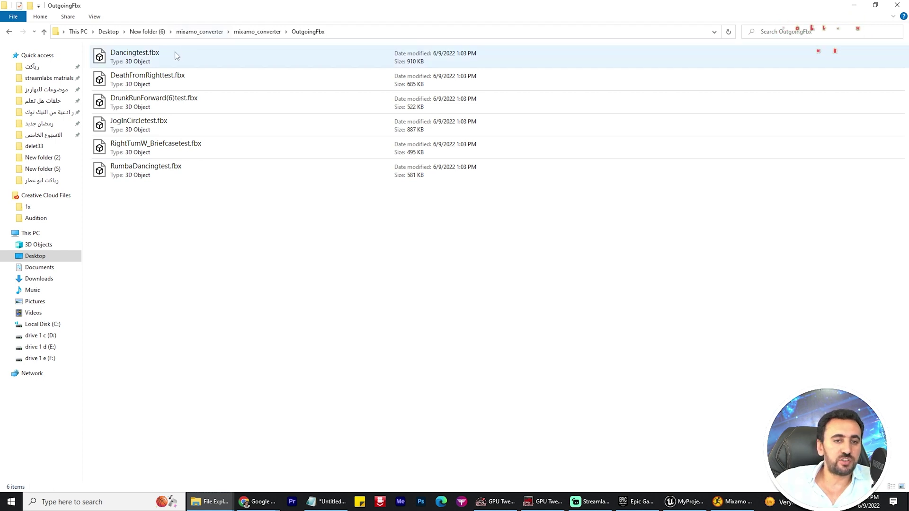
pyautogui.click(173, 79)
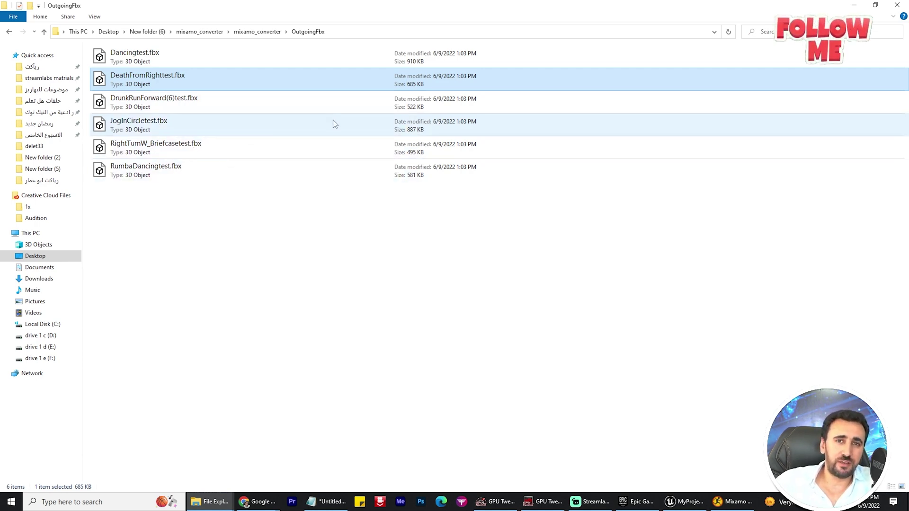
# Switch to the Unreal Engine project and create a folder named mixamo in Content.
pyautogui.hotkey('alt', 'Tab')
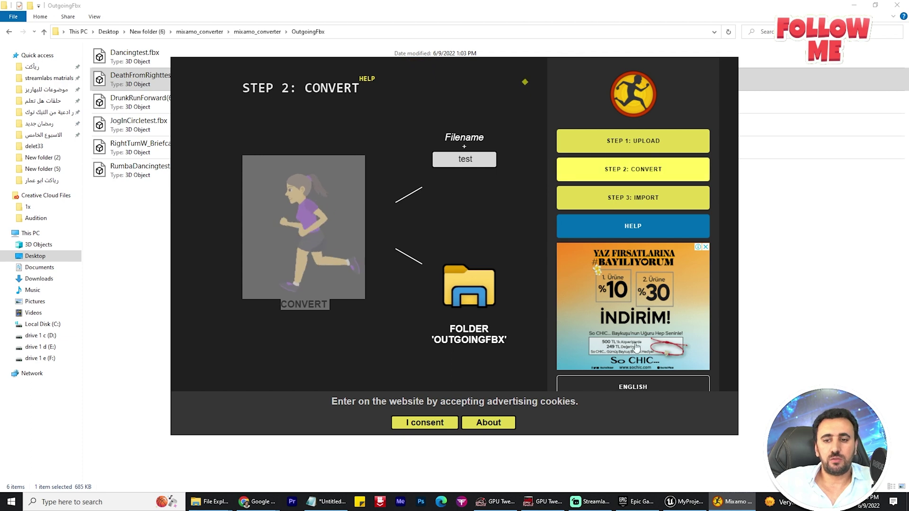
pyautogui.click(770, 227)
pyautogui.click(693, 501)
pyautogui.scroll(-3, 385, 155)
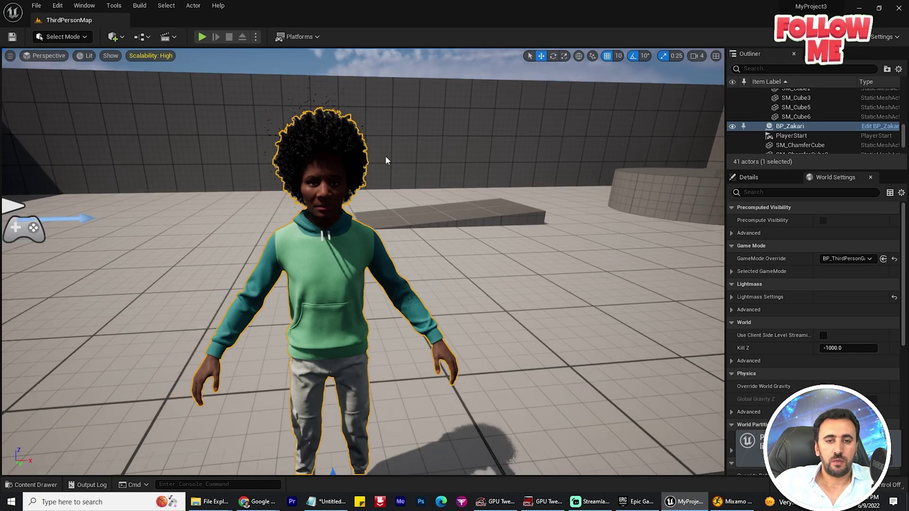
pyautogui.scroll(-5, 235, 299)
pyautogui.scroll(3, 236, 351)
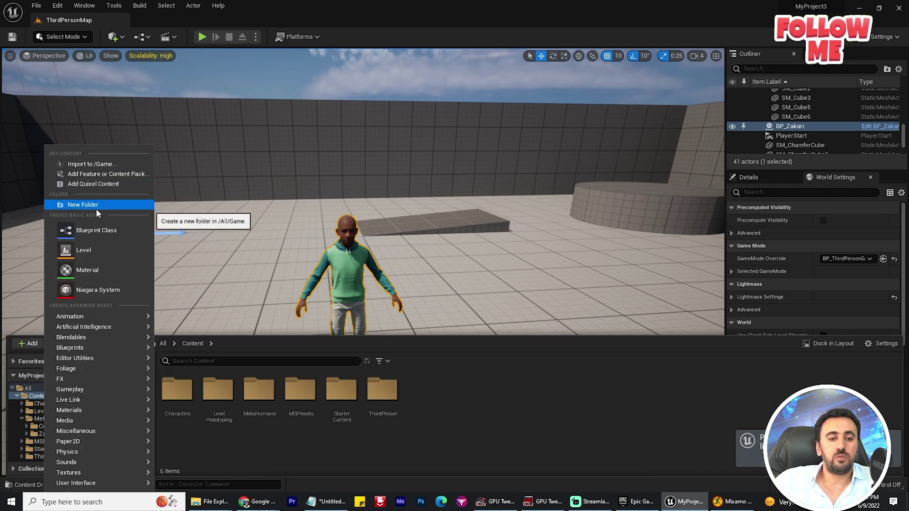
pyautogui.click(95, 206)
pyautogui.press('BackSpace')
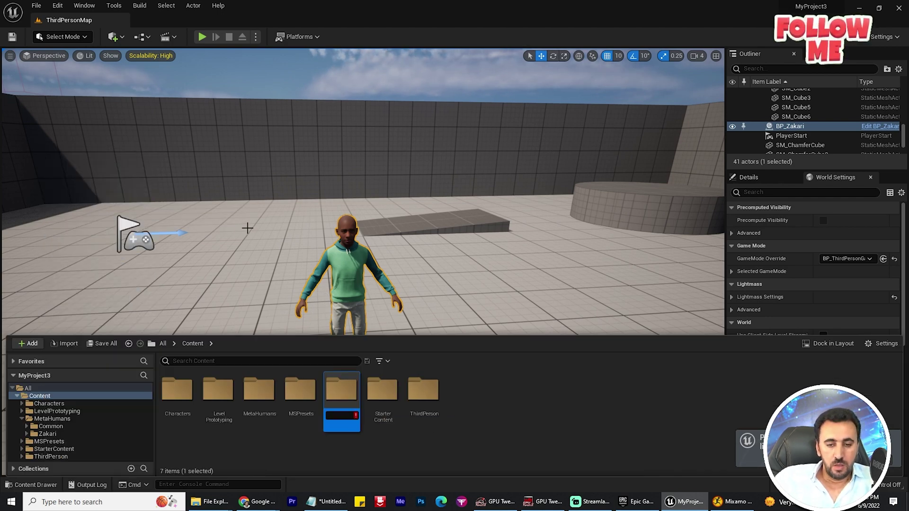
pyautogui.write('mixamo')
pyautogui.press('Return')
# Bring all six converted FBX files from OutgoingFbx into the project's mixamo folder to start the import.
pyautogui.hotkey('alt', 'Tab')
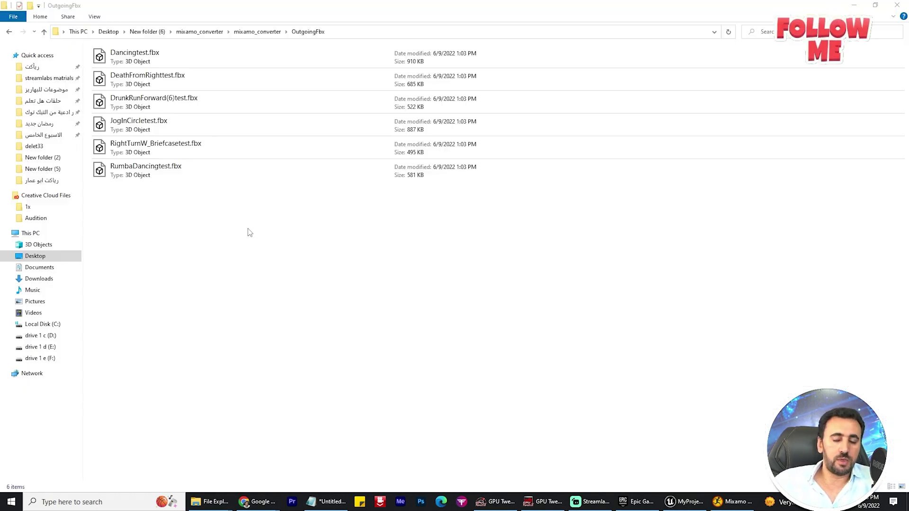
pyautogui.moveTo(239, 265); pyautogui.dragTo(396, 288)
pyautogui.hotkey('alt', 'Tab')
pyautogui.moveTo(311, 418); pyautogui.dragTo(311, 419)
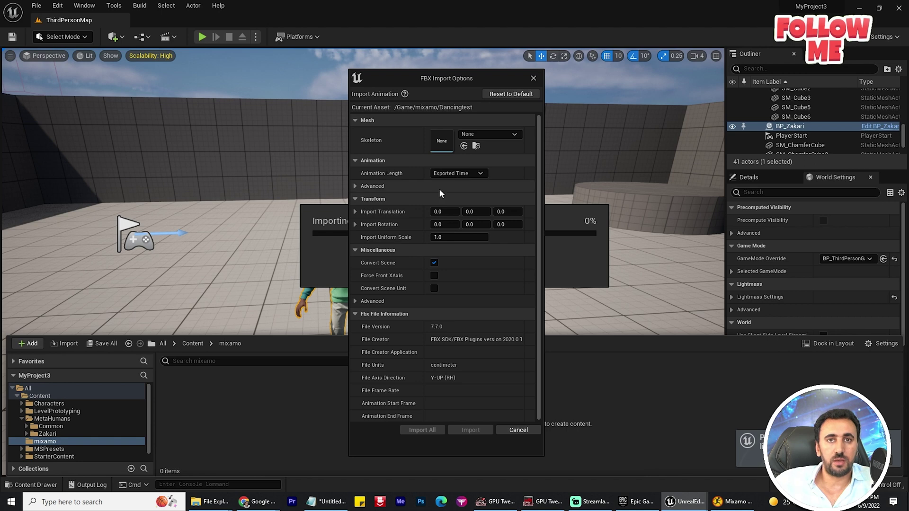
# Set the import skeleton to SK_Mannequin_Skeleton and import all the animations.
pyautogui.click(504, 134)
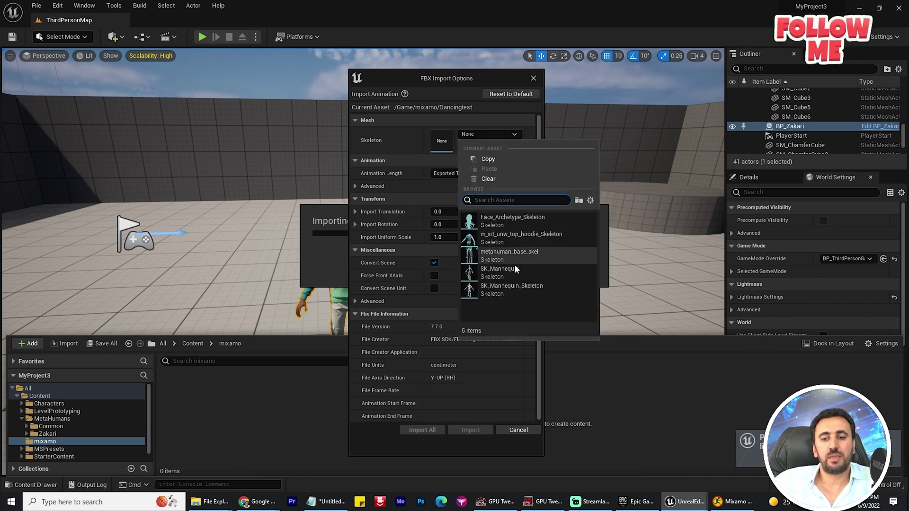
pyautogui.click(520, 286)
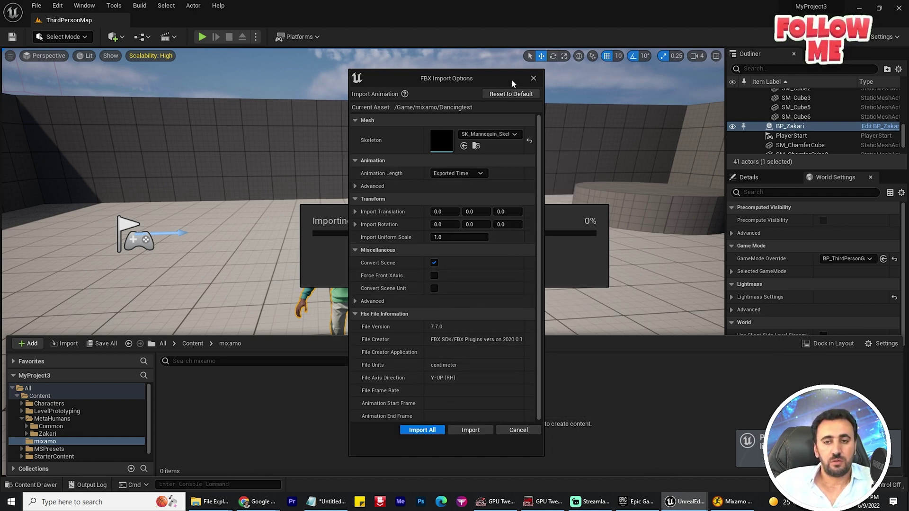
pyautogui.click(428, 432)
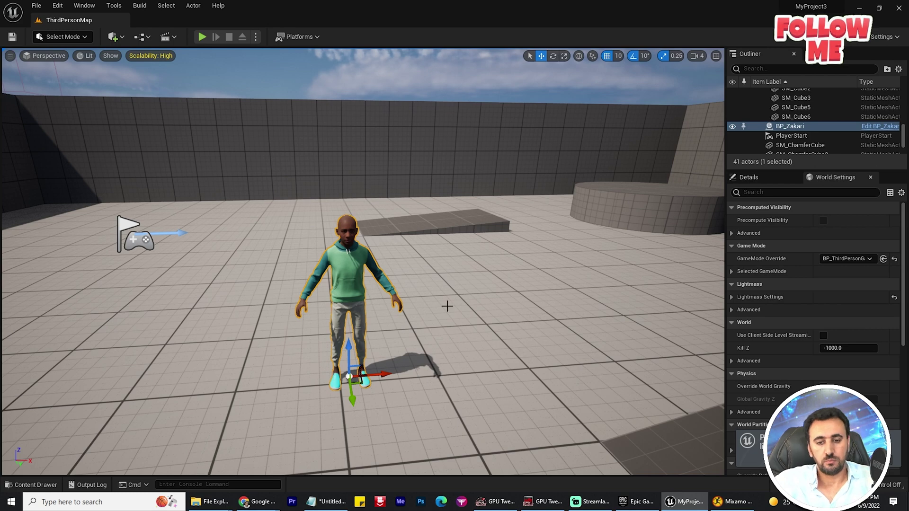
# Dock the Content Browser in the layout and preview the Dancingtest and DrunkRunForward_6_test animations.
pyautogui.hotkey('ctrl', 'space')
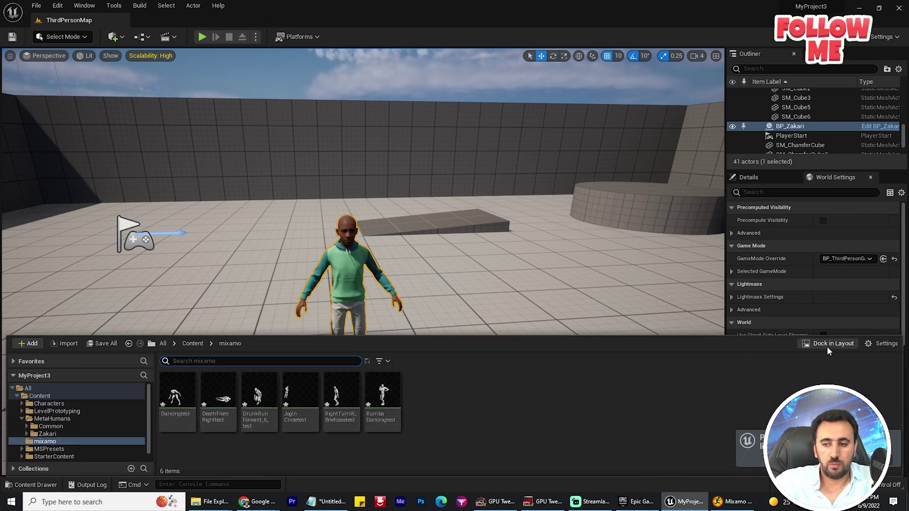
pyautogui.click(829, 344)
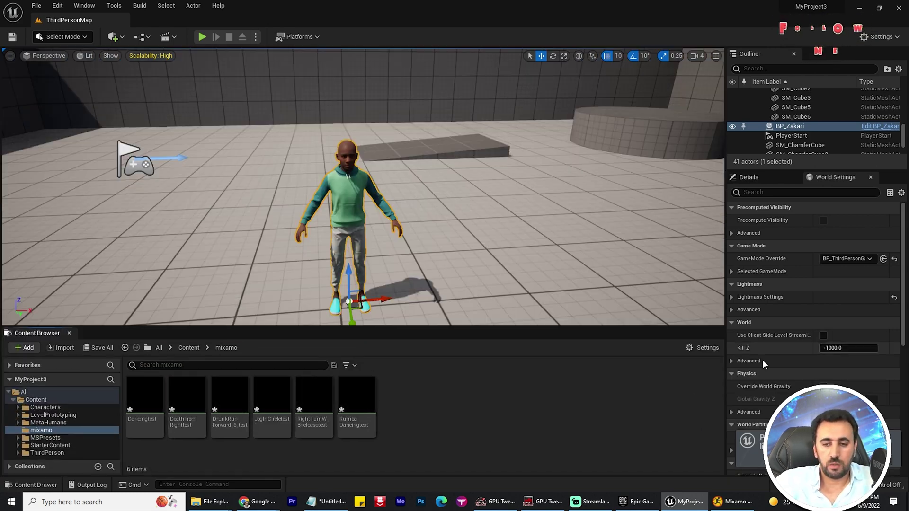
pyautogui.click(151, 396)
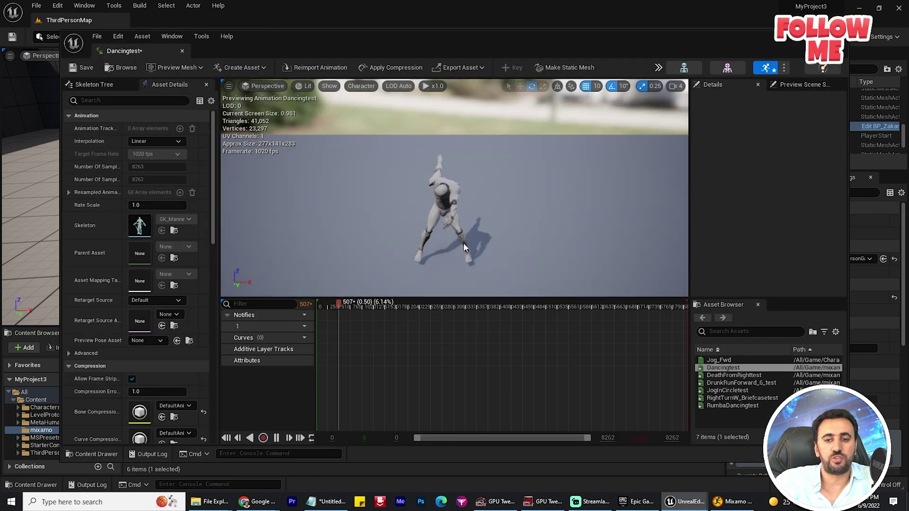
pyautogui.moveTo(420, 221); pyautogui.dragTo(402, 248, button='right')
pyautogui.click(840, 39)
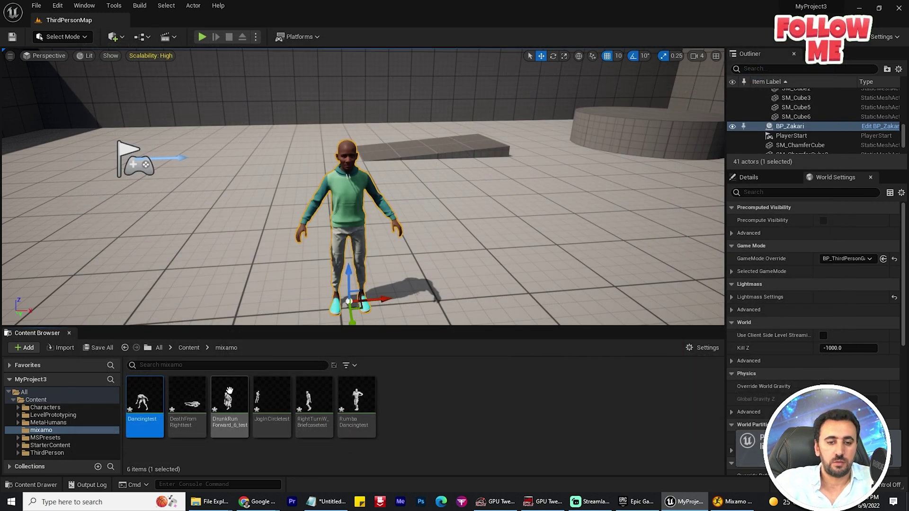
pyautogui.doubleClick(226, 394)
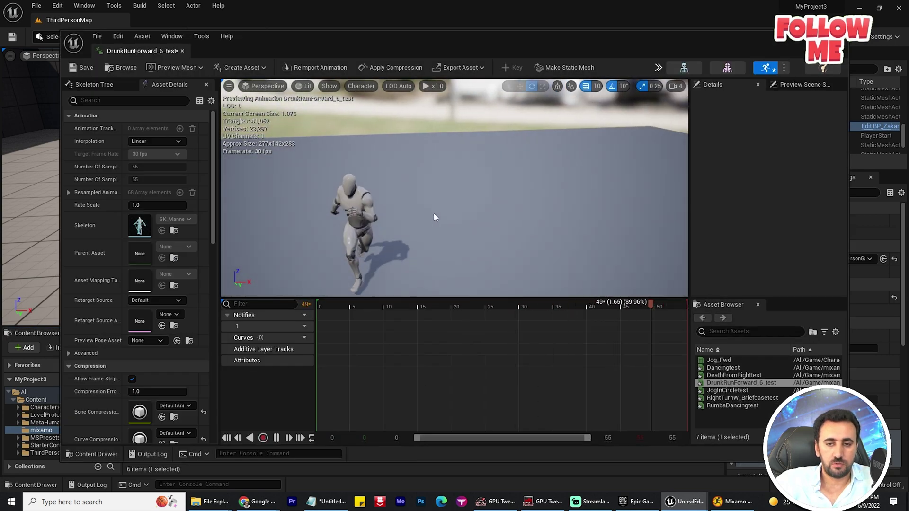
pyautogui.hotkey('alt', 'Tab')
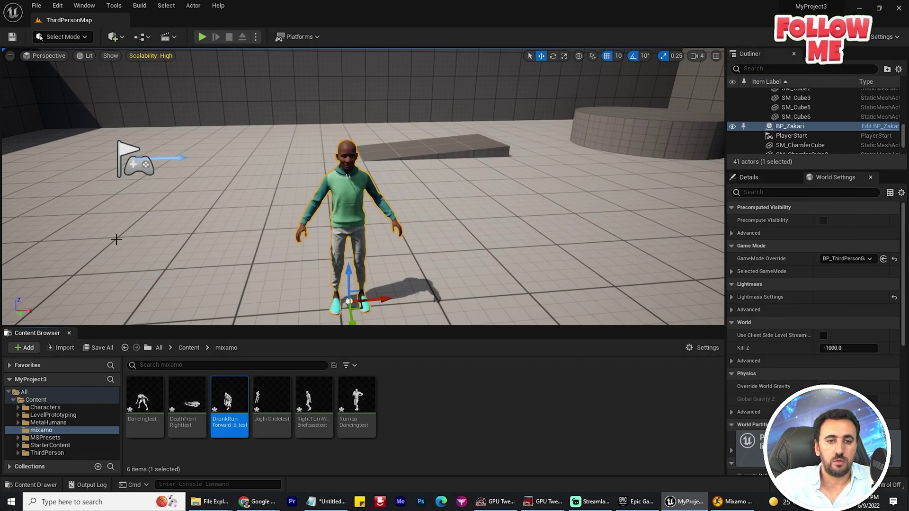
# Search the Content folder for rtg and open the RTG_UE4Manny_UE5Manny retargeter.
pyautogui.click(23, 401)
pyautogui.click(221, 365)
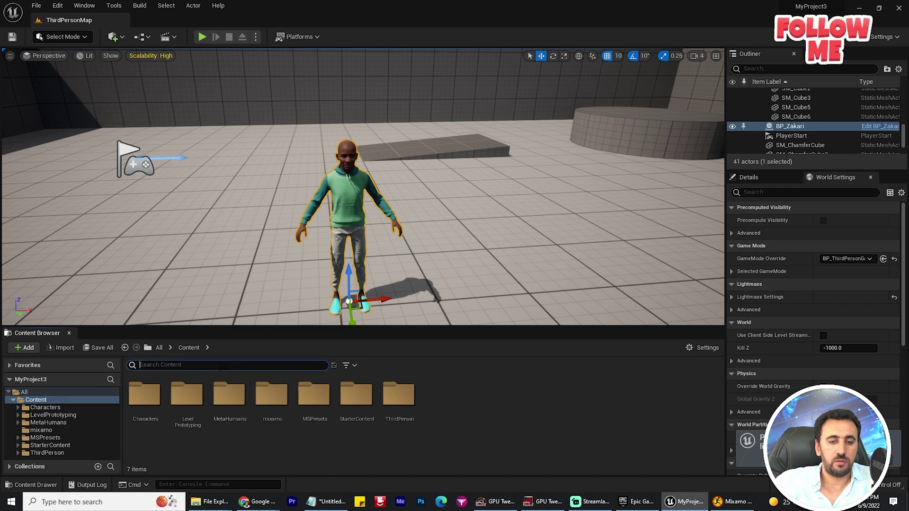
pyautogui.write('tg')
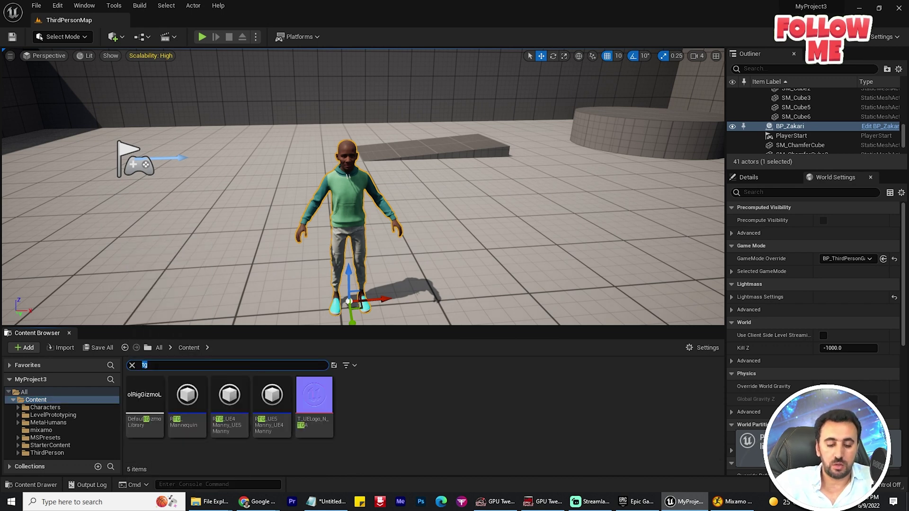
pyautogui.write('rtg')
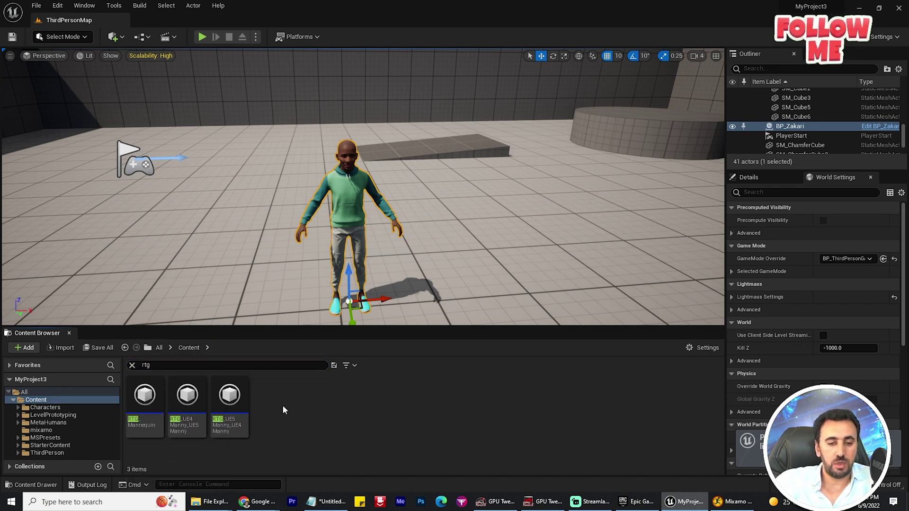
pyautogui.click(190, 395)
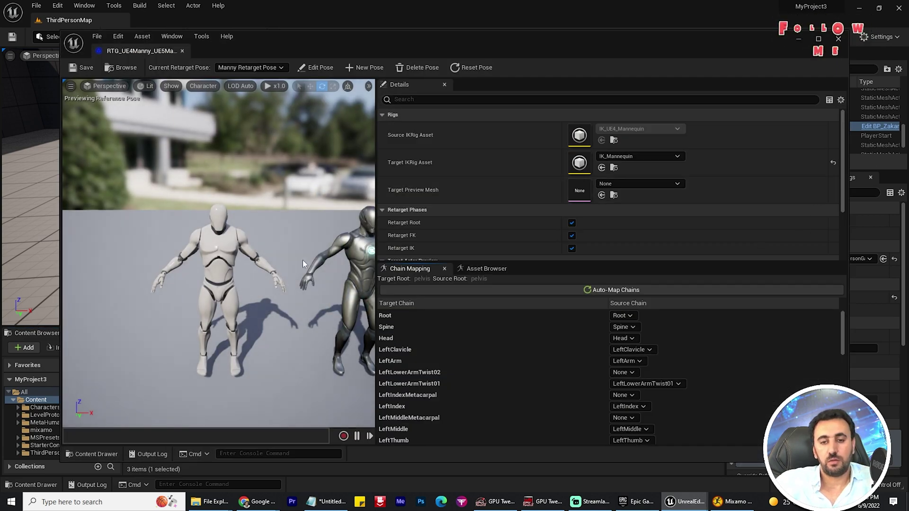
# Enlarge the retargeter's preview, list its available animations, and examine JogInCircletest playing on both mannequins.
pyautogui.moveTo(303, 260); pyautogui.dragTo(307, 284, button='middle')
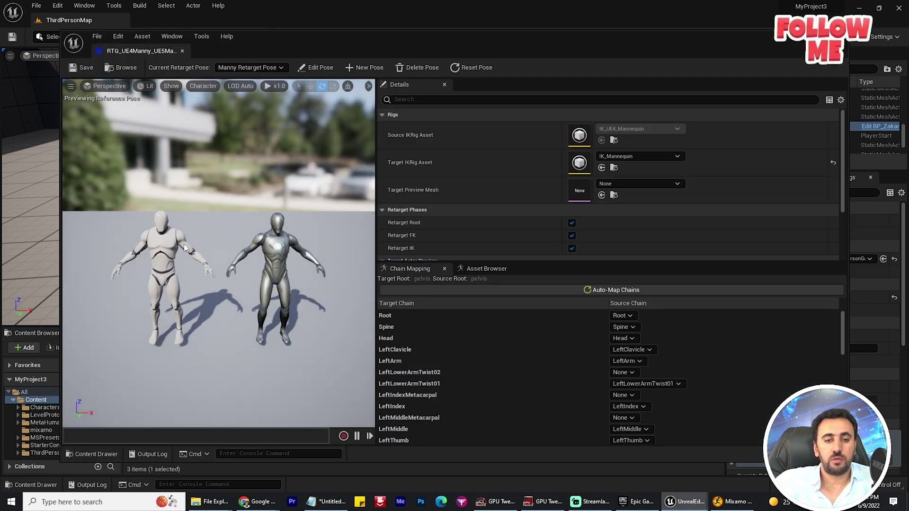
pyautogui.moveTo(221, 320); pyautogui.dragTo(256, 303, button='middle')
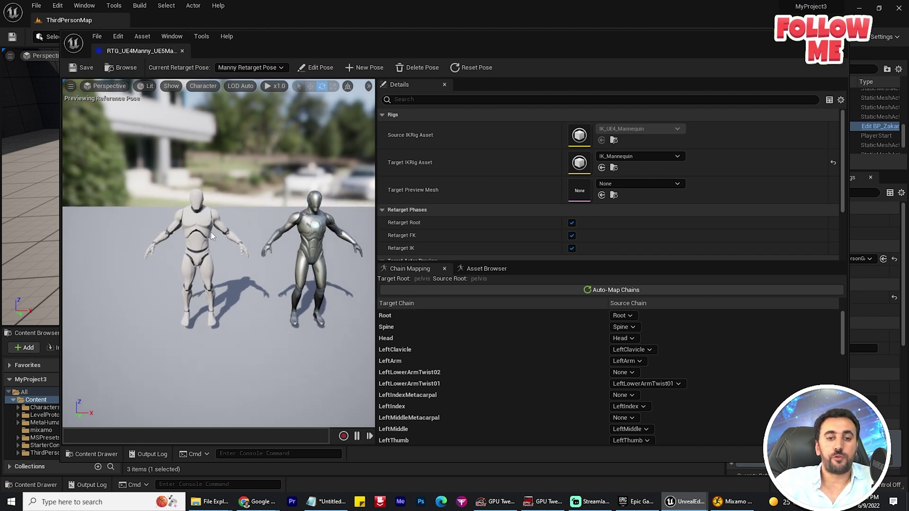
pyautogui.moveTo(211, 233); pyautogui.dragTo(159, 238, button='middle')
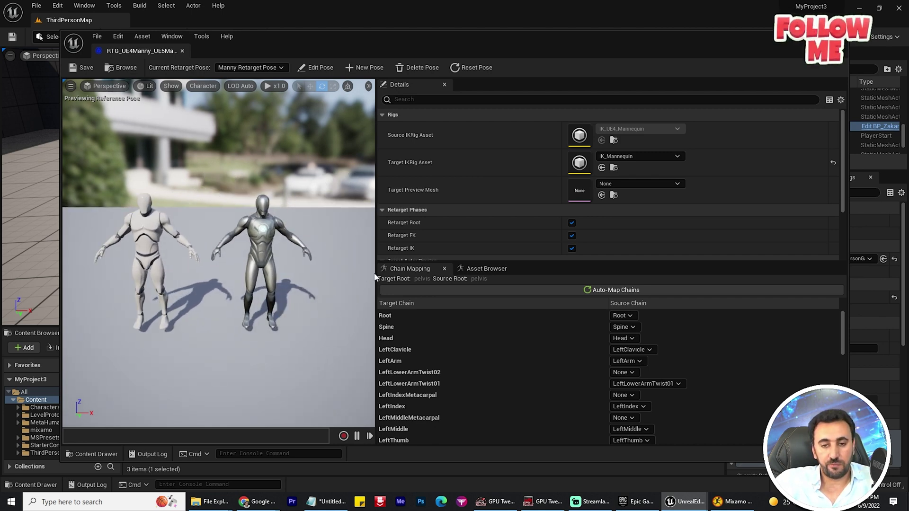
pyautogui.moveTo(377, 274); pyautogui.dragTo(516, 273)
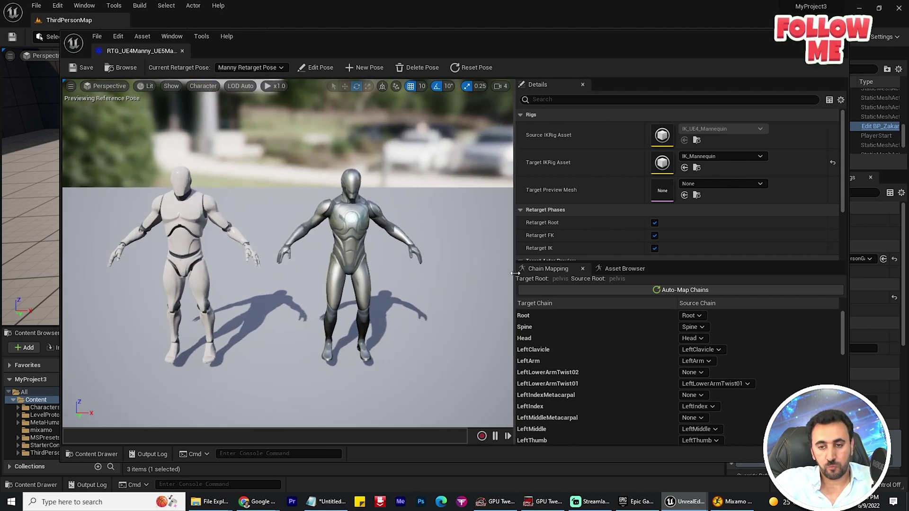
pyautogui.click(627, 272)
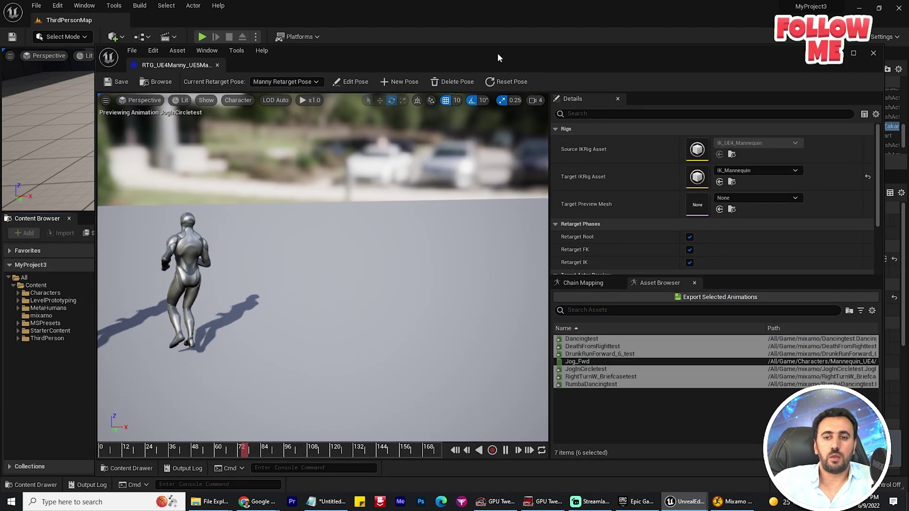
pyautogui.moveTo(498, 53); pyautogui.dragTo(499, 54)
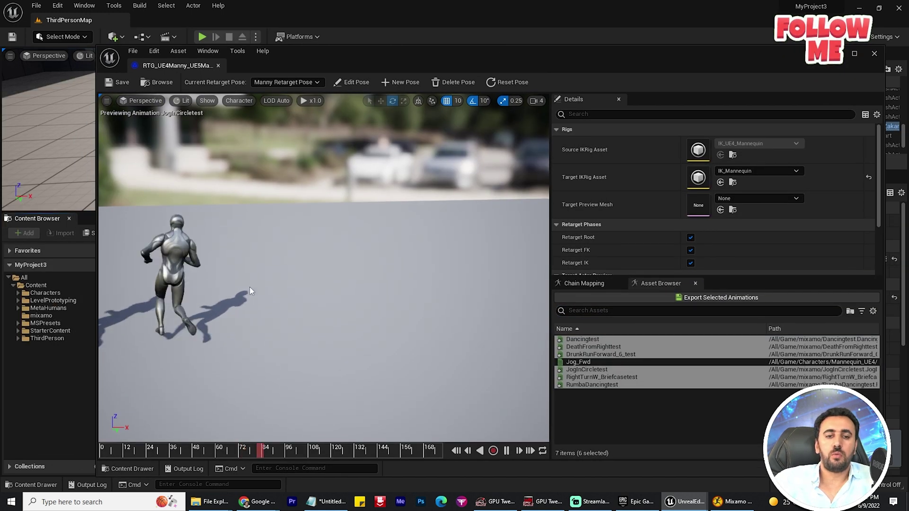
pyautogui.scroll(-4, 249, 287)
pyautogui.moveTo(227, 264); pyautogui.dragTo(276, 276, button='right')
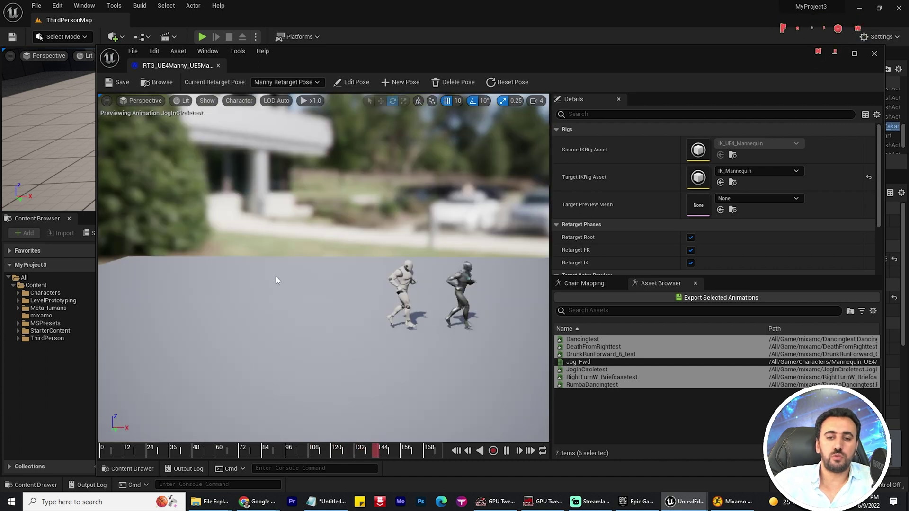
pyautogui.scroll(4, 466, 301)
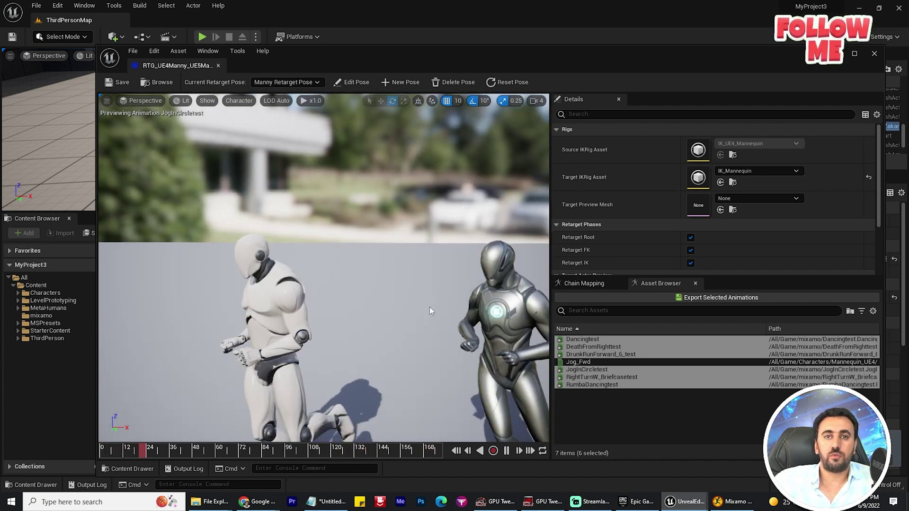
pyautogui.scroll(-4, 430, 308)
pyautogui.moveTo(430, 308); pyautogui.dragTo(466, 83, button='middle')
# Uncover the level, focus on the MetaHuman, and open the BP_Zakari blueprint with its 3D preview showing.
pyautogui.moveTo(474, 55); pyautogui.dragTo(571, 309)
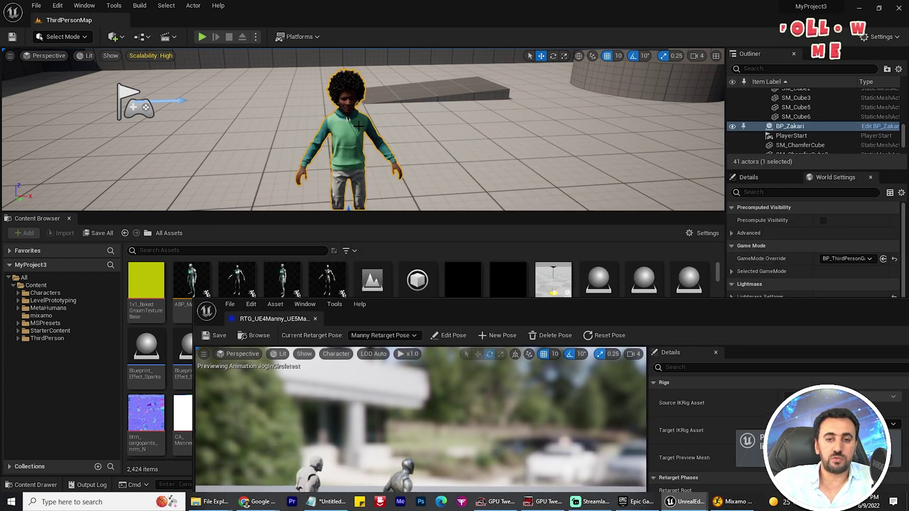
pyautogui.press('f')
pyautogui.scroll(5, 397, 107)
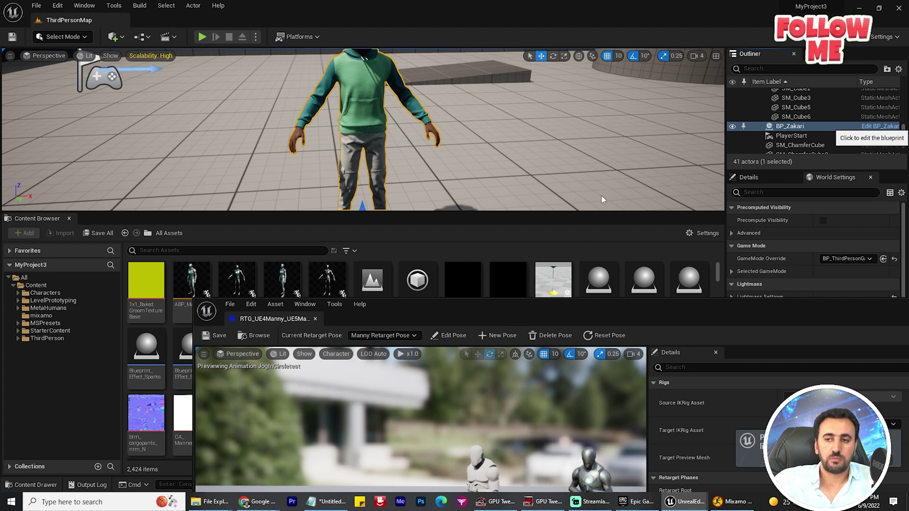
pyautogui.click(904, 126)
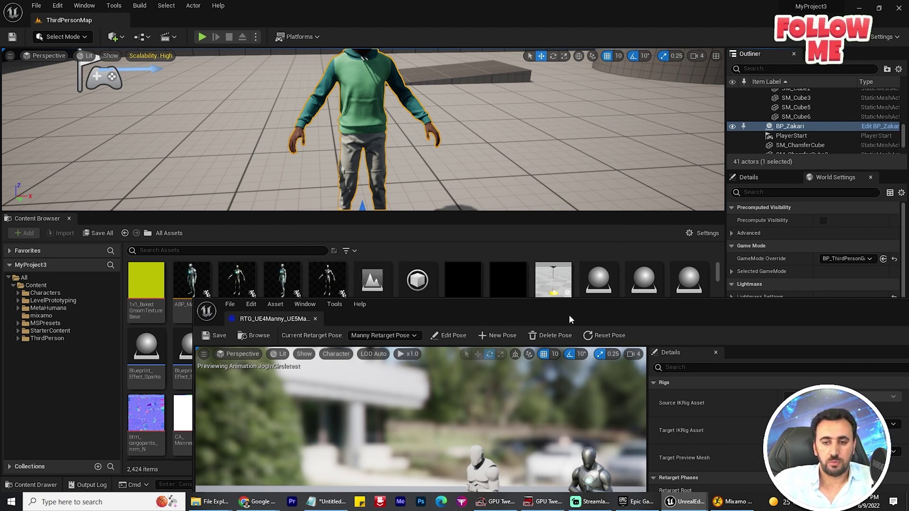
pyautogui.moveTo(592, 312); pyautogui.dragTo(434, 29)
pyautogui.click(190, 76)
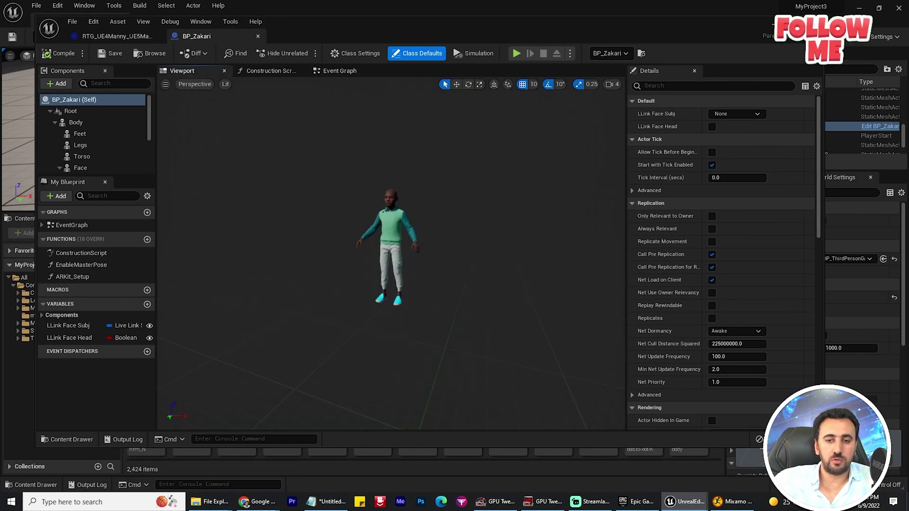
# Copy the m_srt_unw_body skeletal mesh reference from BP_Zakari's Body component and close the editor window.
pyautogui.click(397, 234)
pyautogui.scroll(5, 400, 236)
pyautogui.scroll(-2, 403, 237)
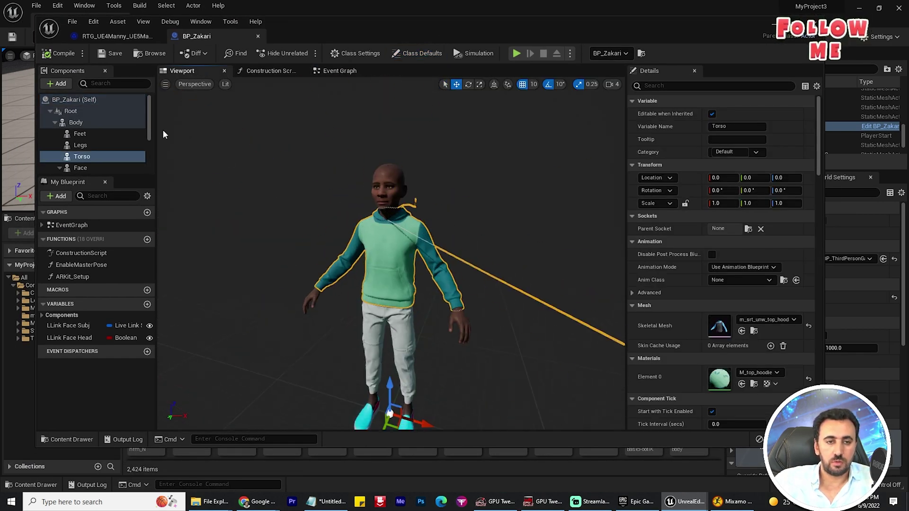
pyautogui.click(72, 122)
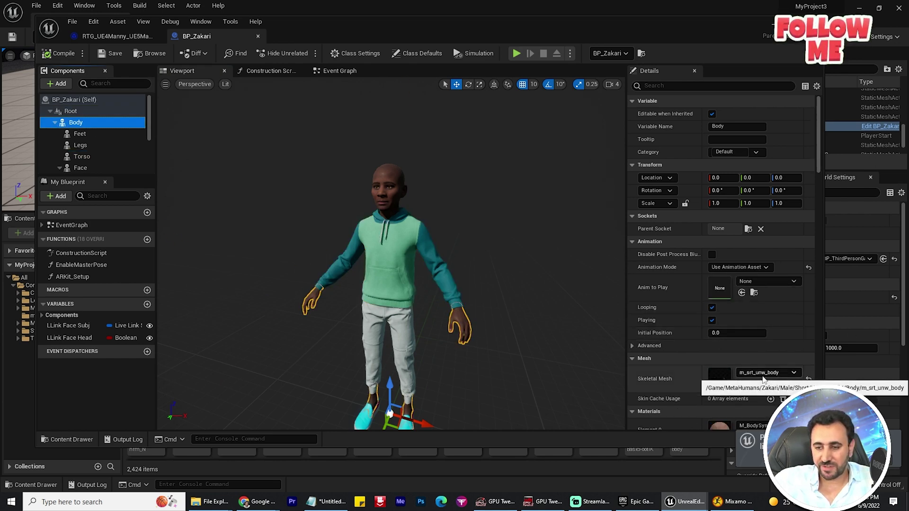
pyautogui.click(695, 380)
pyautogui.rightClick(714, 379)
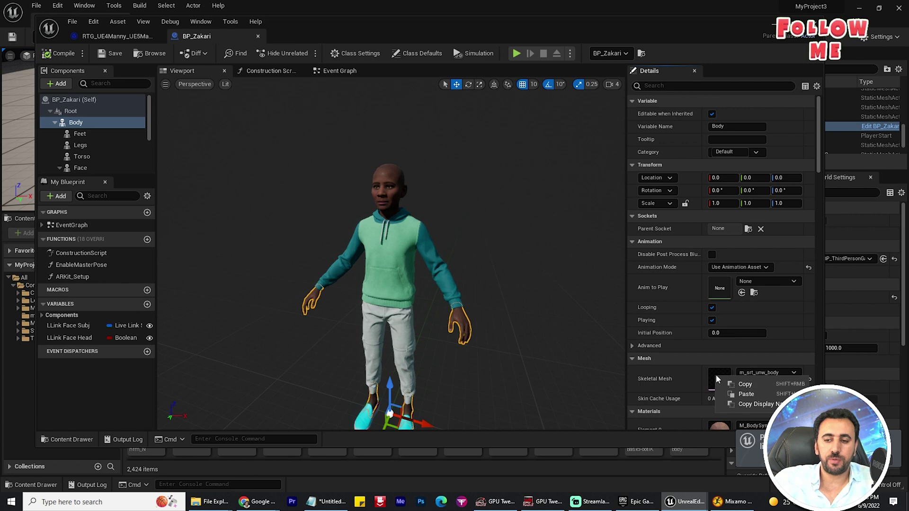
pyautogui.click(754, 385)
pyautogui.click(776, 24)
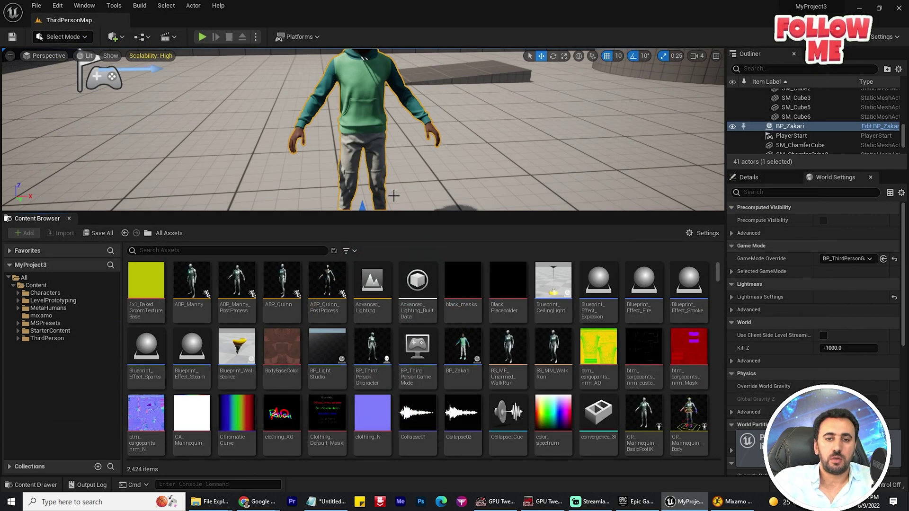
# Enlarge the level view, search Content for rtg again, and reopen the RTG_UE4Manny_UE5Manny retargeter.
pyautogui.moveTo(422, 211); pyautogui.dragTo(378, 299)
pyautogui.click(35, 373)
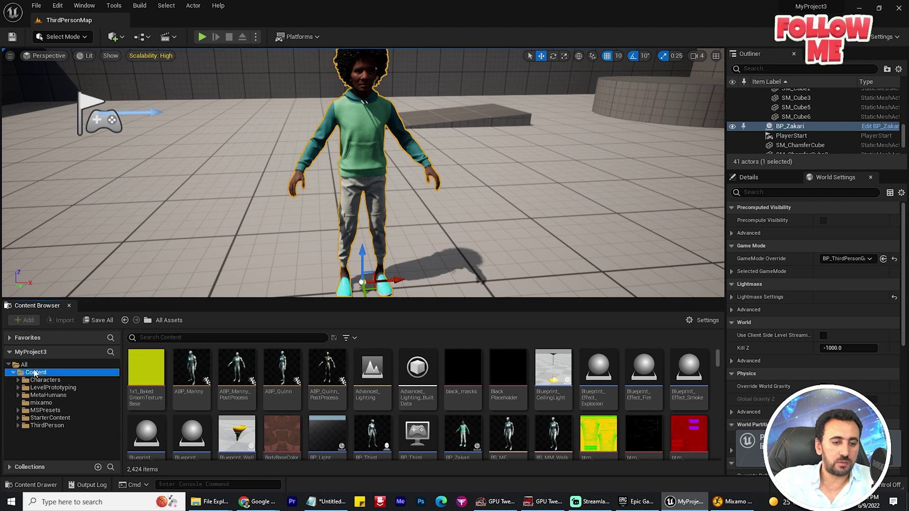
pyautogui.click(158, 339)
pyautogui.write('rt')
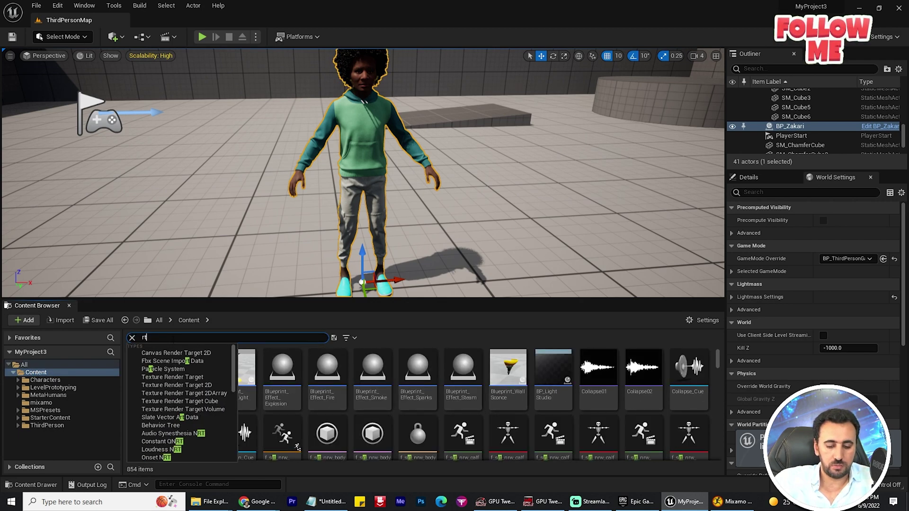
pyautogui.write('g')
pyautogui.doubleClick(199, 365)
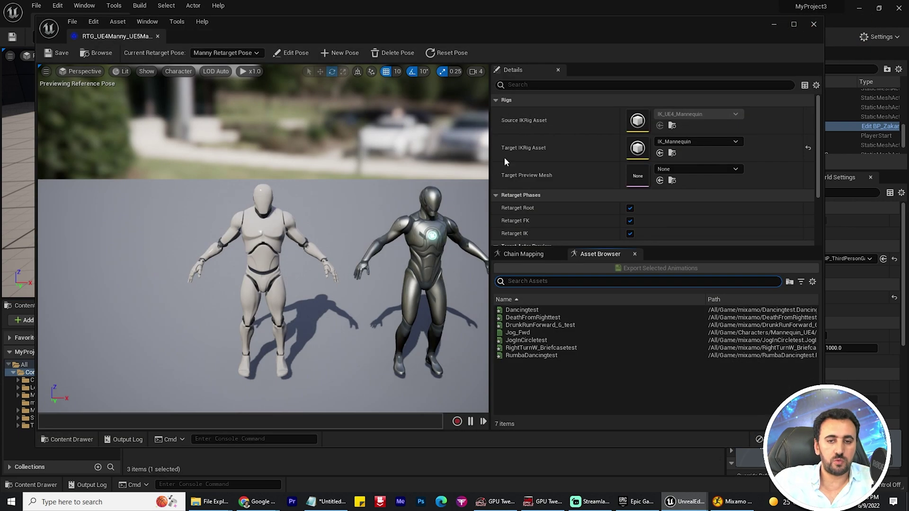
# Select the six imported Mixamo animations in the retargeter's animation list, leaving out Jog_Fwd.
pyautogui.click(532, 308)
pyautogui.keyDown('shift'); pyautogui.click(515, 318); pyautogui.keyUp('shift')
pyautogui.keyDown('ctrl'); pyautogui.click(515, 325); pyautogui.keyUp('ctrl')
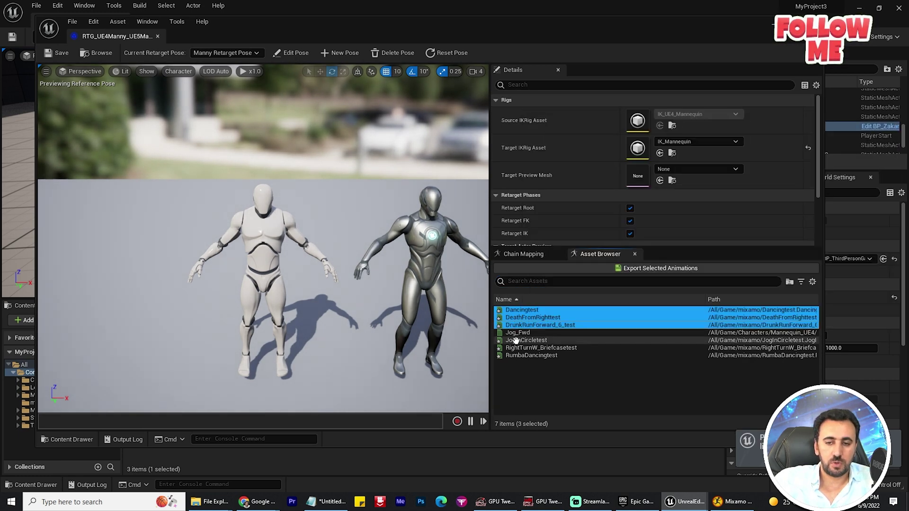
pyautogui.keyDown('ctrl'); pyautogui.click(514, 340); pyautogui.keyUp('ctrl')
pyautogui.keyDown('ctrl'); pyautogui.click(516, 349); pyautogui.keyUp('ctrl')
pyautogui.keyDown('ctrl'); pyautogui.click(519, 356); pyautogui.keyUp('ctrl')
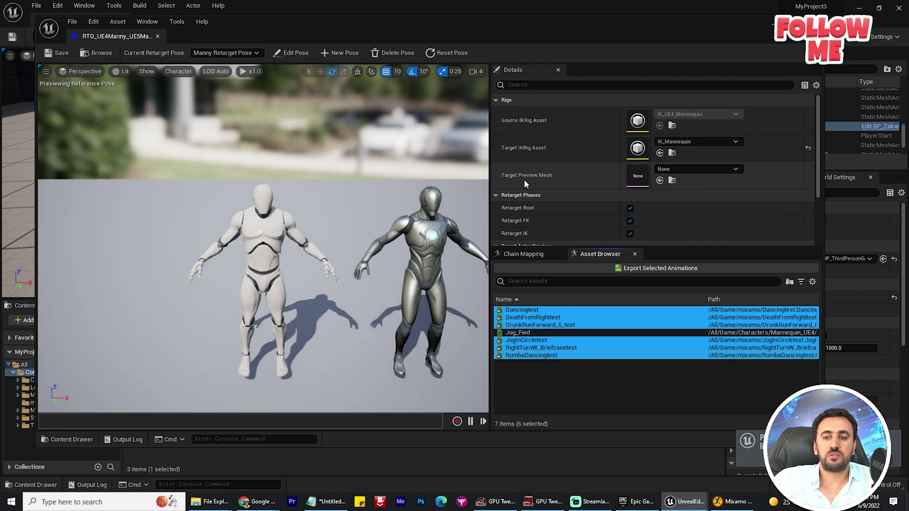
# Set the retargeter's Target Preview Mesh to the copied m_srt_unw_body mesh.
pyautogui.click(686, 169)
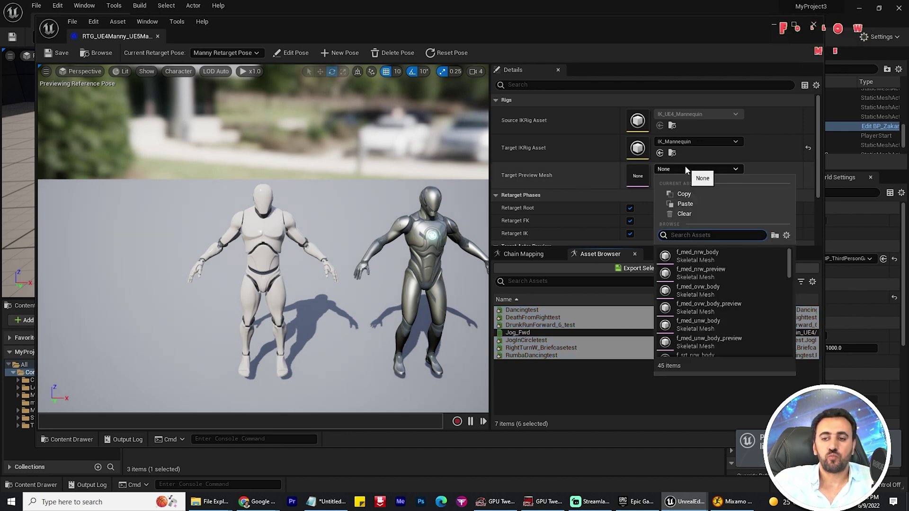
pyautogui.hotkey('ctrl', 'v')
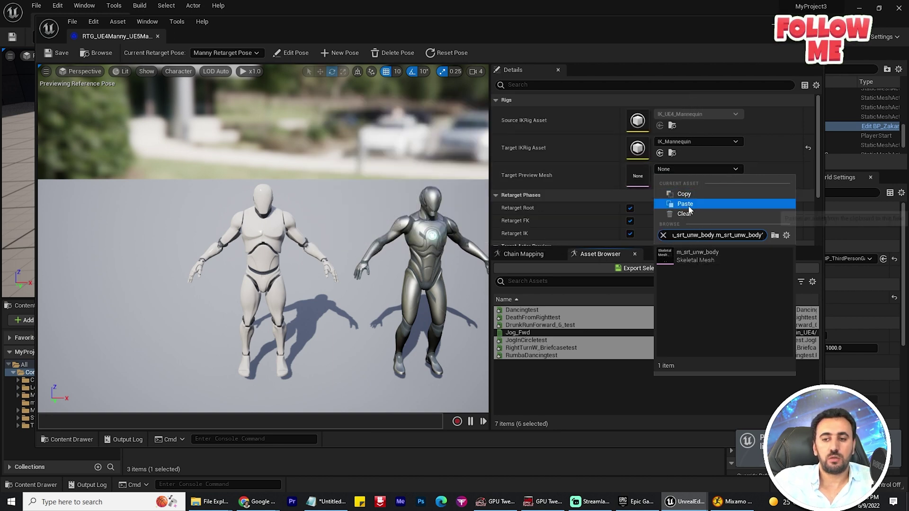
pyautogui.click(715, 203)
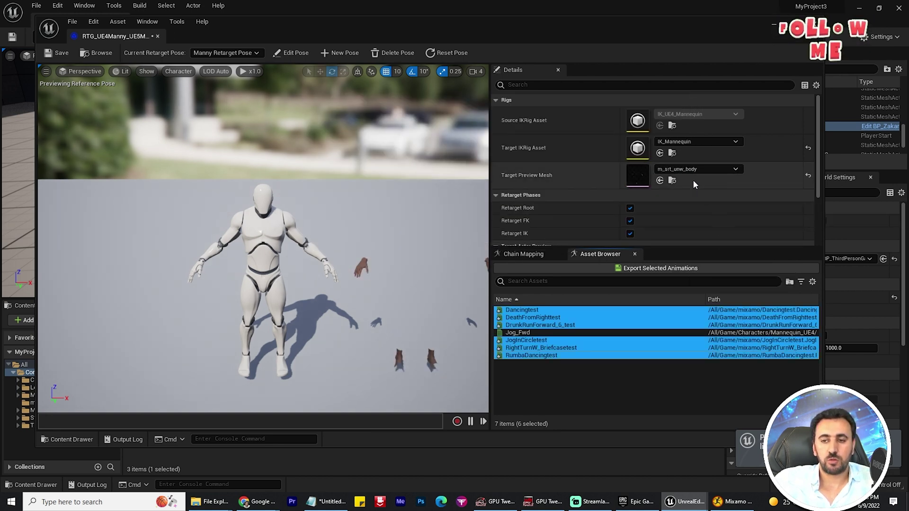
# Export the six selected animations into a new animation folder under Content, then close the retargeter and show that folder.
pyautogui.click(672, 268)
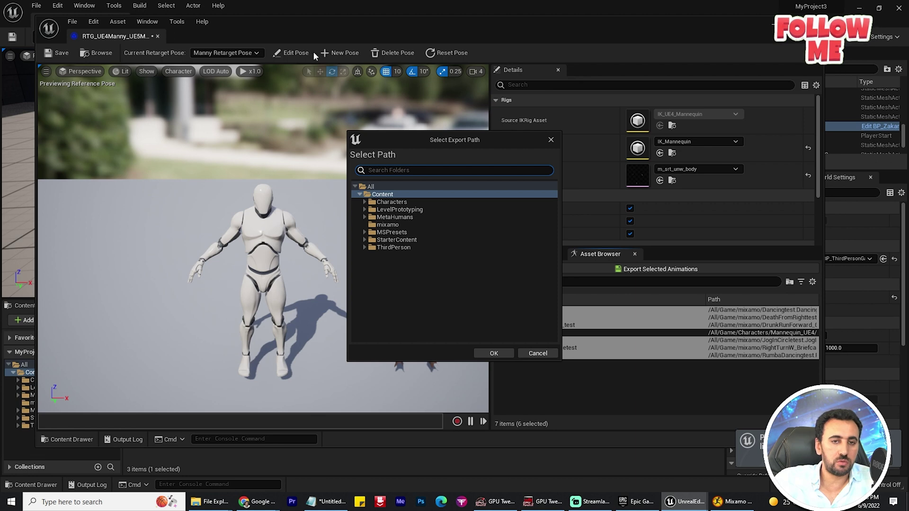
pyautogui.click(350, 24)
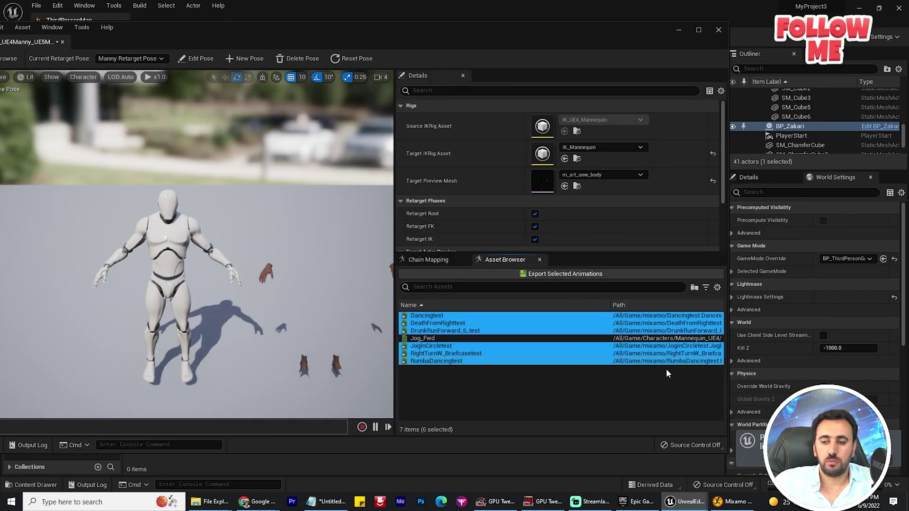
pyautogui.click(568, 274)
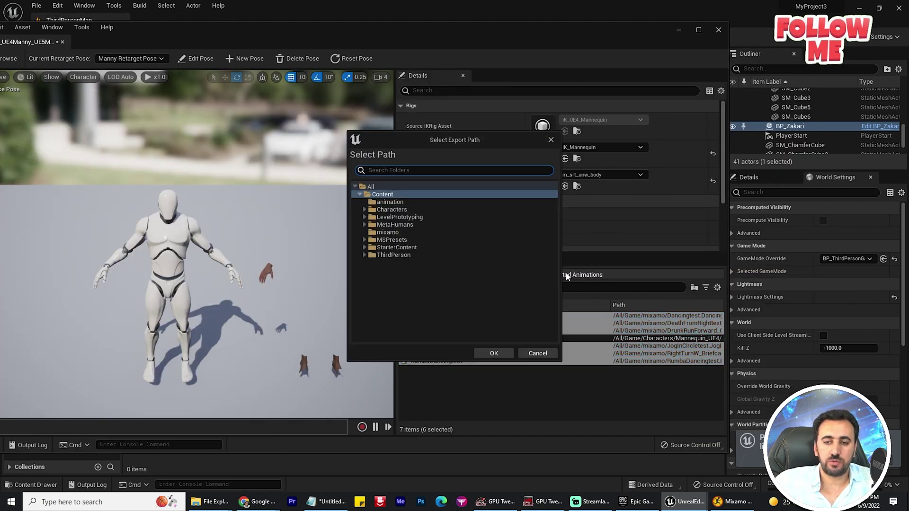
pyautogui.click(392, 203)
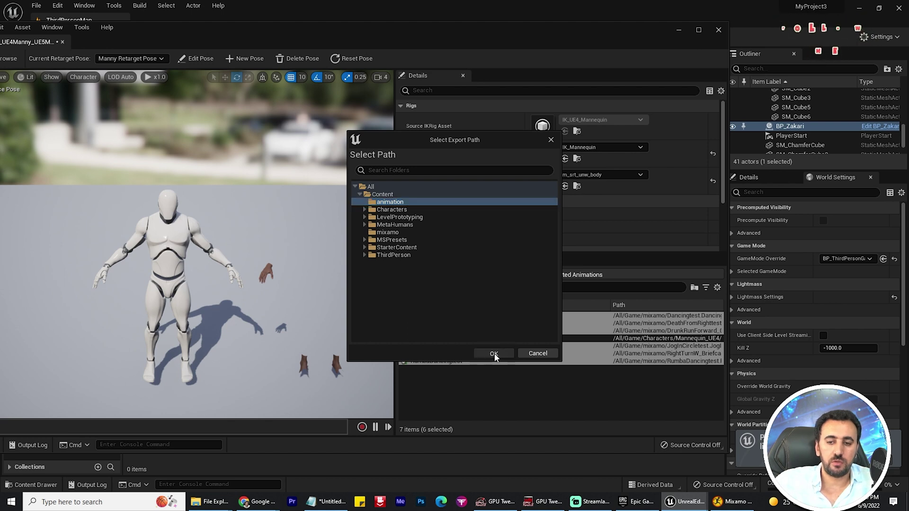
pyautogui.click(494, 354)
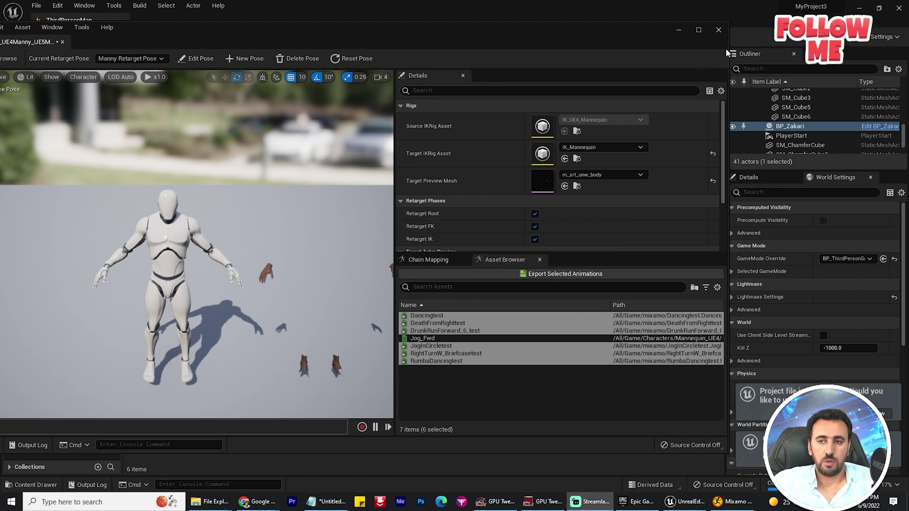
pyautogui.click(719, 30)
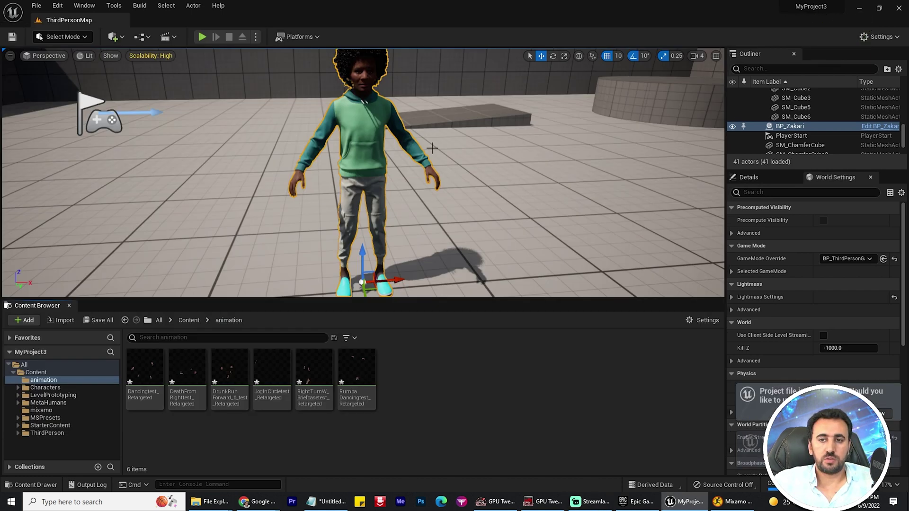
pyautogui.click(42, 379)
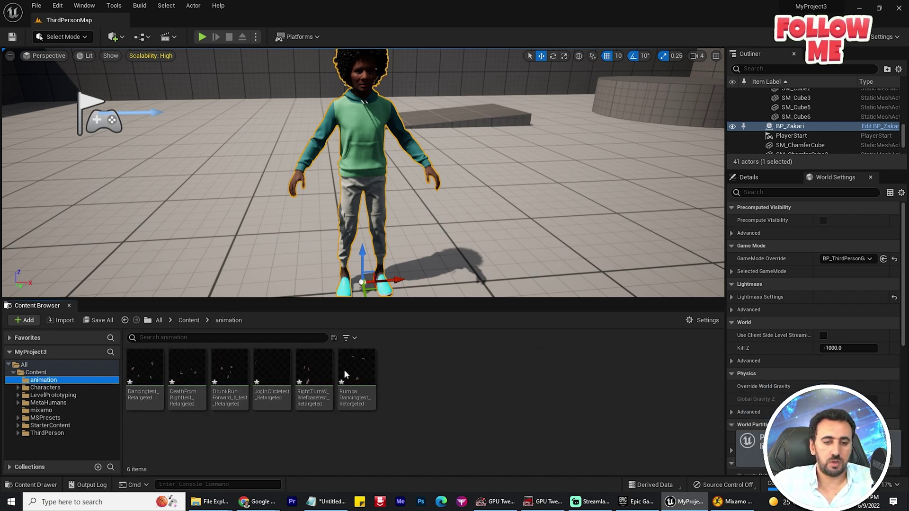
# Preview the DeathFromRighttest_Retargeted animation, close its editor, and enlarge the level view around the character.
pyautogui.doubleClick(190, 363)
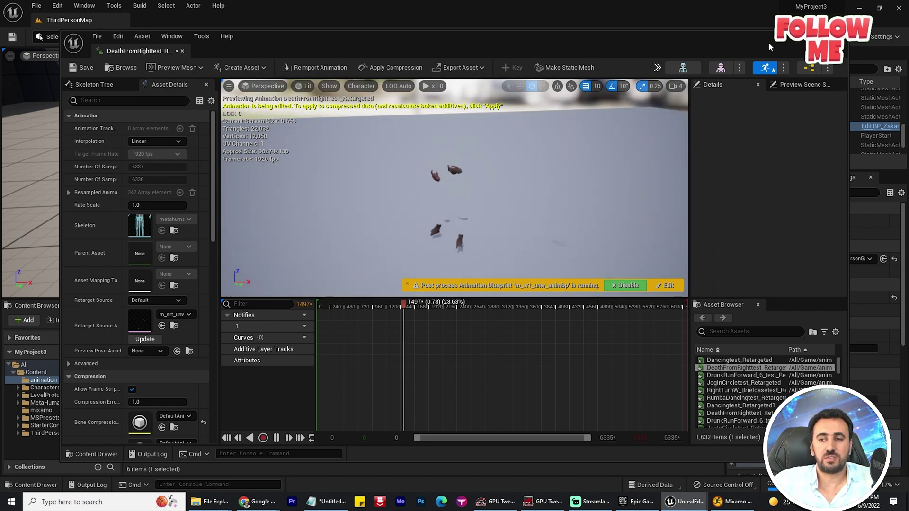
pyautogui.click(840, 38)
pyautogui.keyDown('alt'); pyautogui.moveTo(431, 205); pyautogui.dragTo(454, 204); pyautogui.keyUp('alt')
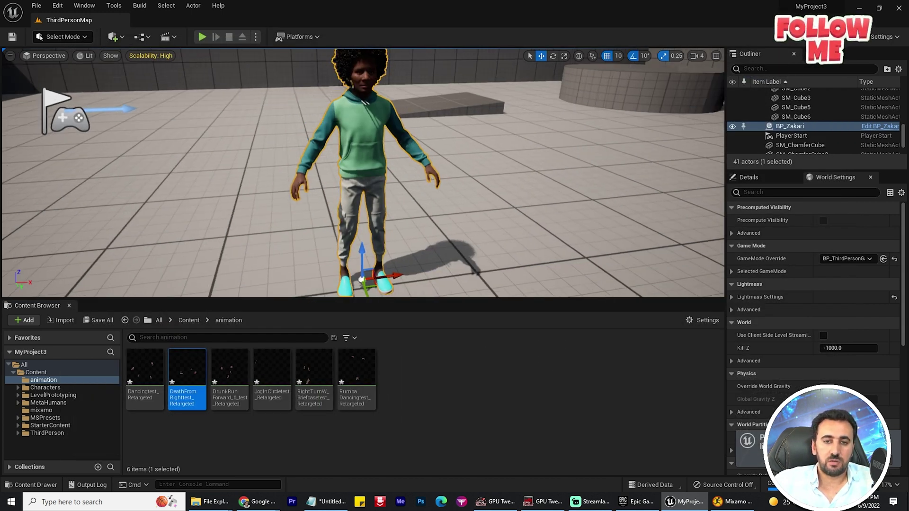
pyautogui.keyDown('alt'); pyautogui.moveTo(454, 204); pyautogui.dragTo(426, 205, button='right'); pyautogui.keyUp('alt')
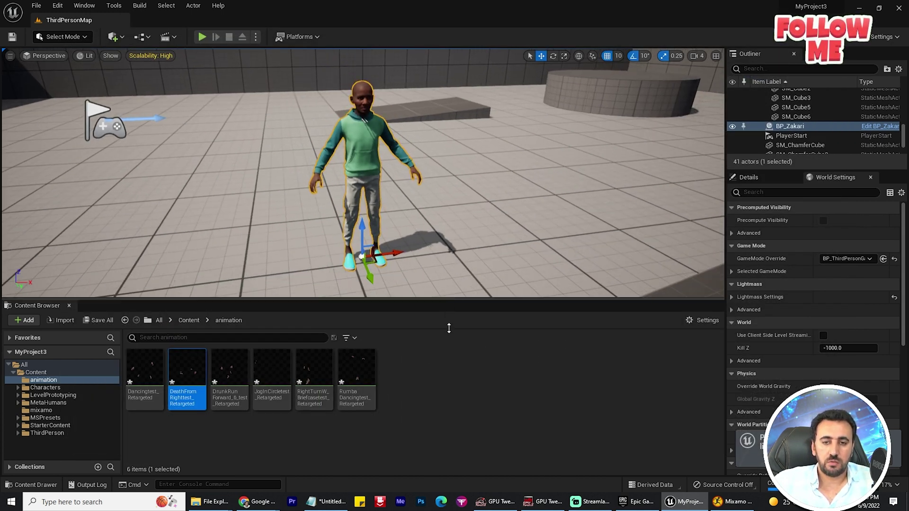
pyautogui.moveTo(449, 328); pyautogui.dragTo(450, 385)
# Select BP_Zakari in the level, then create a new Level Sequence in the animation folder and open it.
pyautogui.click(789, 126)
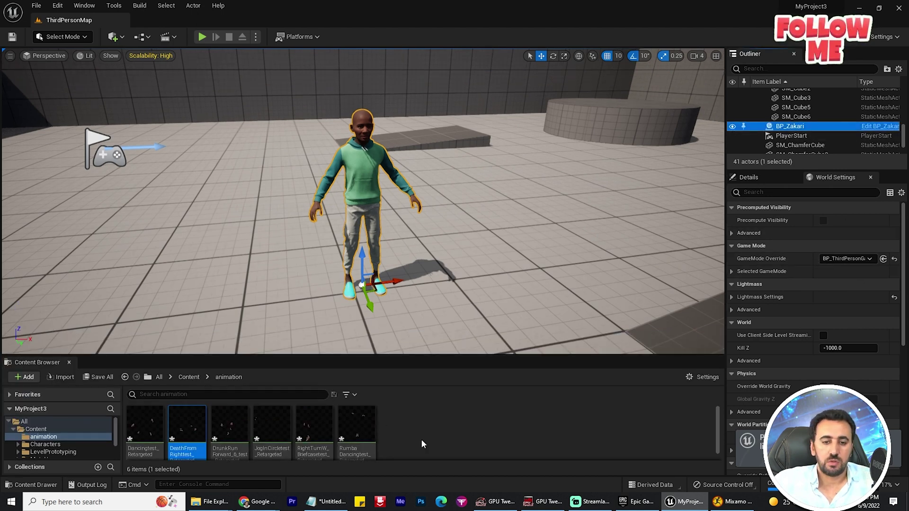
pyautogui.rightClick(436, 444)
pyautogui.moveTo(509, 269)
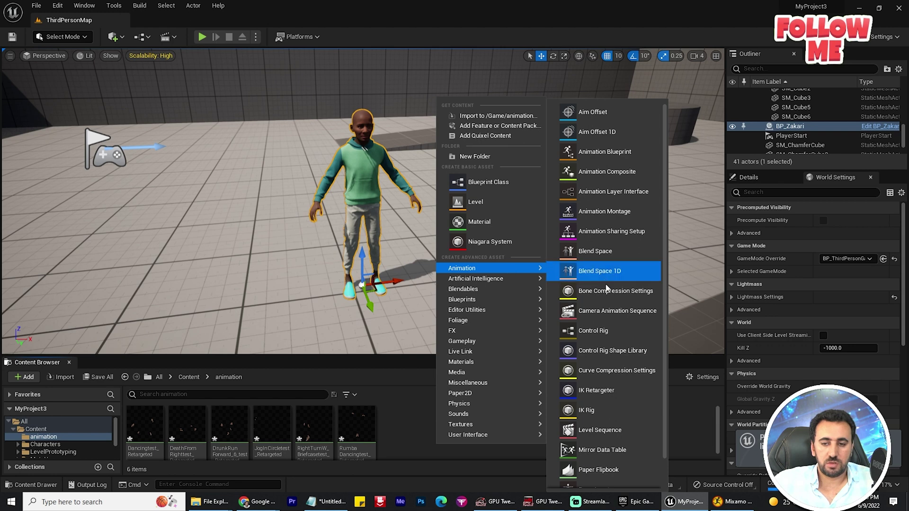
pyautogui.click(614, 429)
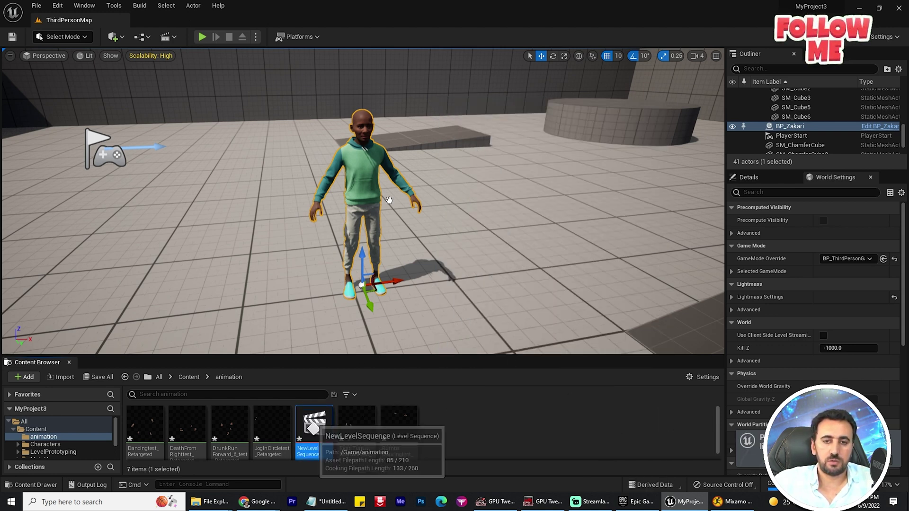
pyautogui.doubleClick(315, 423)
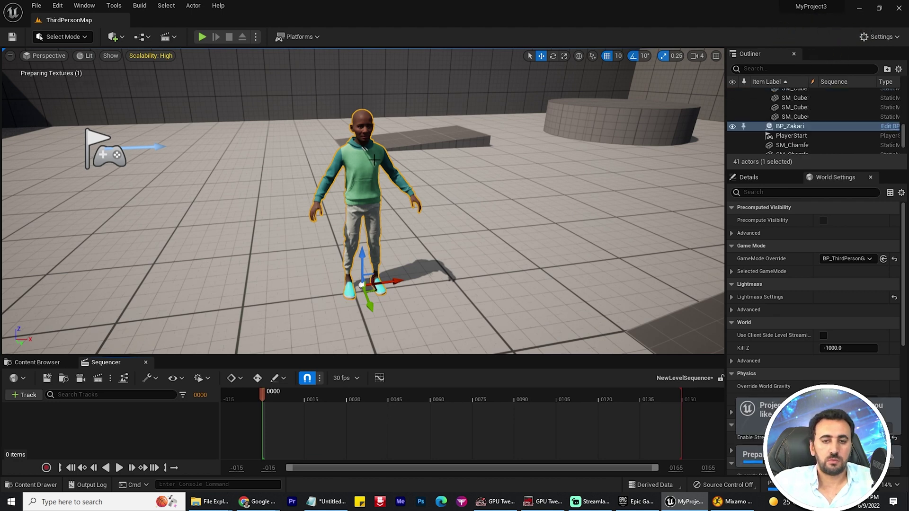
# Add the BP_Zakari actor to the level sequence.
pyautogui.click(24, 395)
pyautogui.moveTo(82, 231)
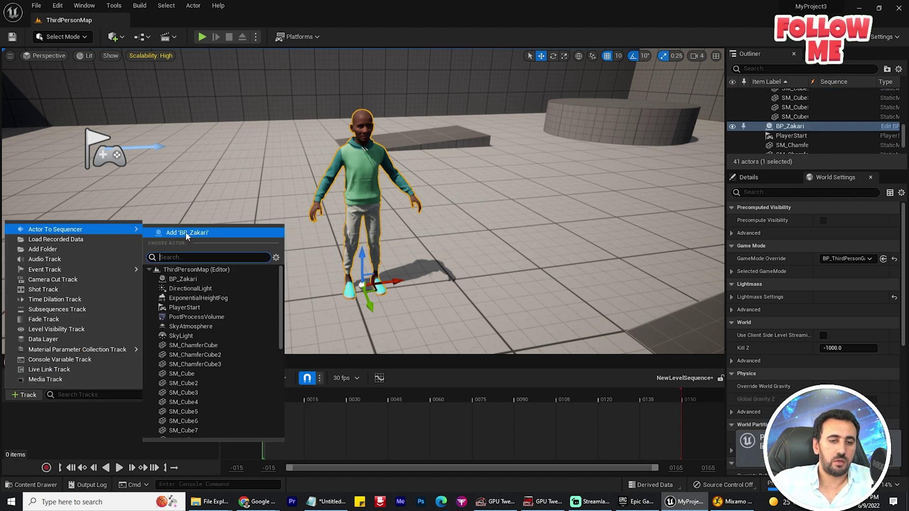
pyautogui.click(186, 233)
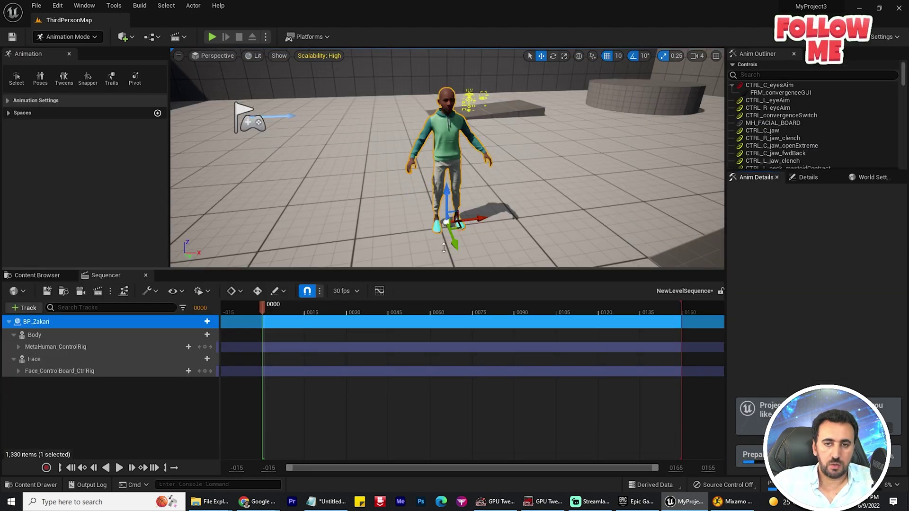
# Delete the MetaHuman_ControlRig track under Body, enlarge the level view, and select the Body track.
pyautogui.click(49, 327)
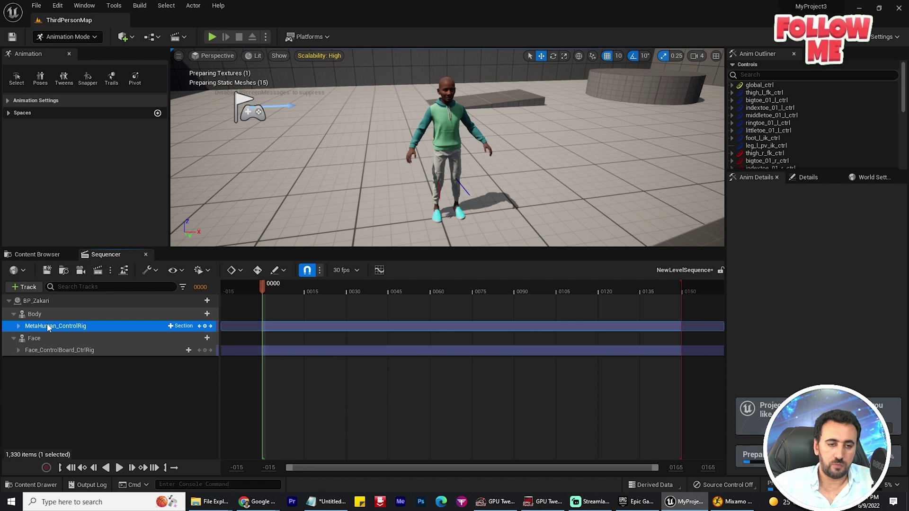
pyautogui.press('Delete')
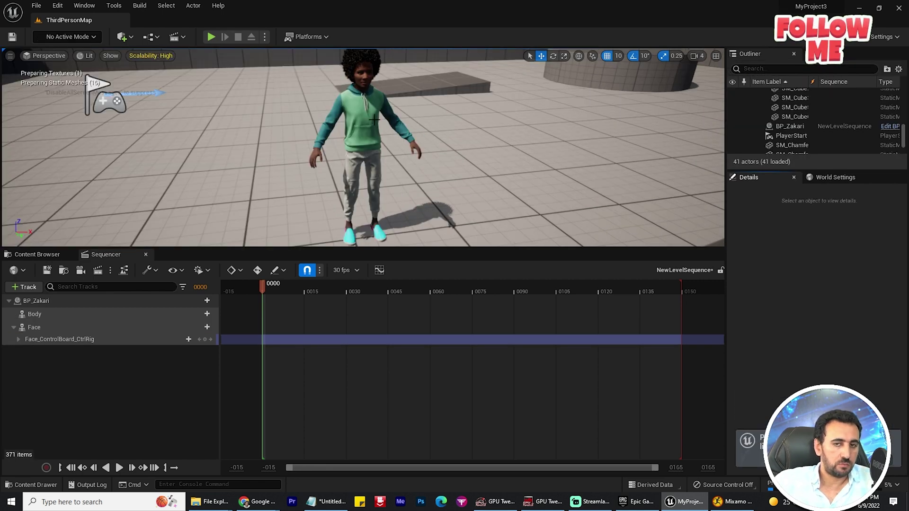
pyautogui.moveTo(374, 119); pyautogui.dragTo(374, 120, button='right')
pyautogui.press('s')
pyautogui.moveTo(403, 249); pyautogui.dragTo(400, 337)
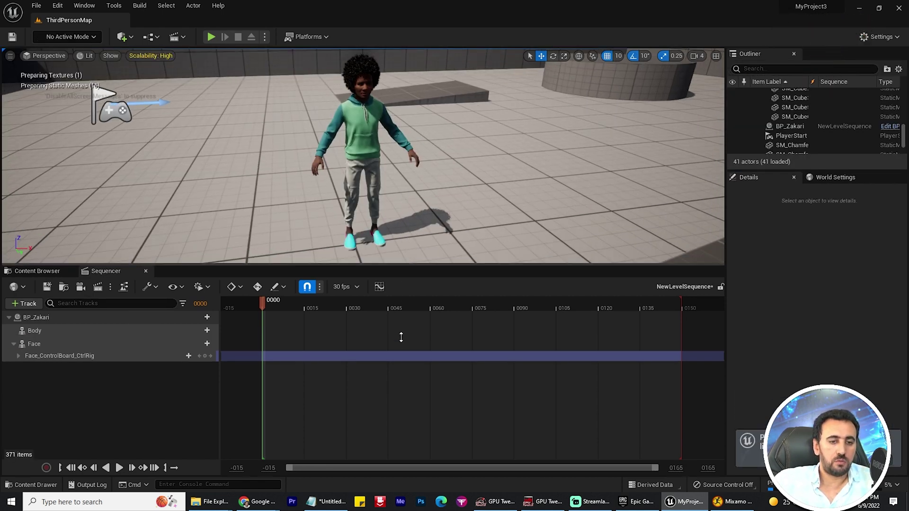
pyautogui.click(44, 405)
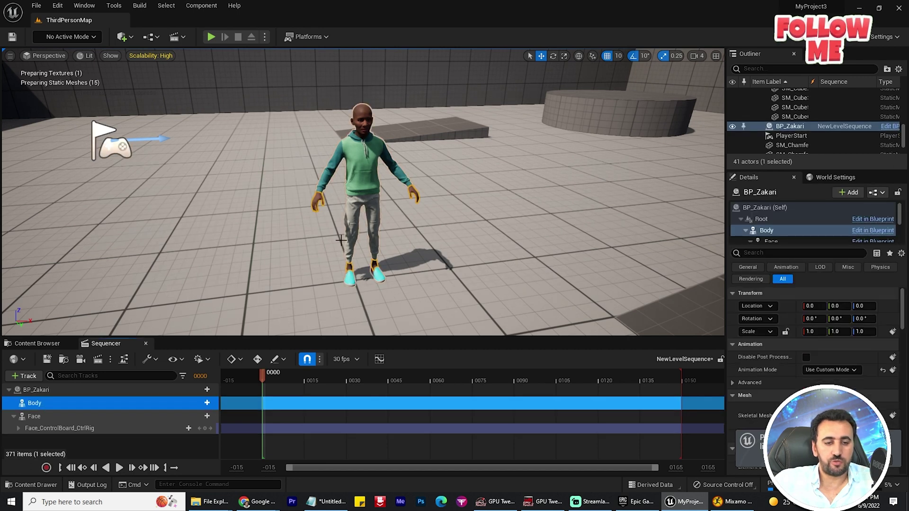
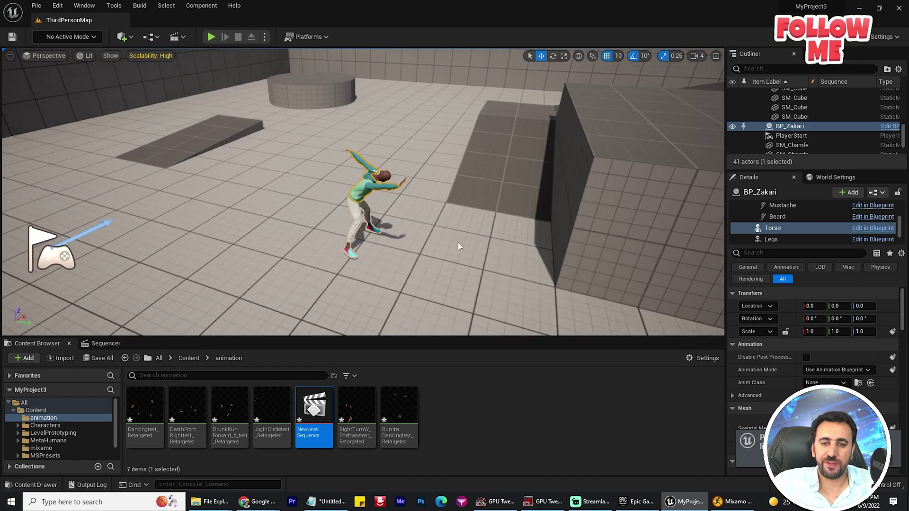
# Select the BP_Zakari character in the level and close the Sequencer.
pyautogui.click(377, 239)
pyautogui.click(359, 192)
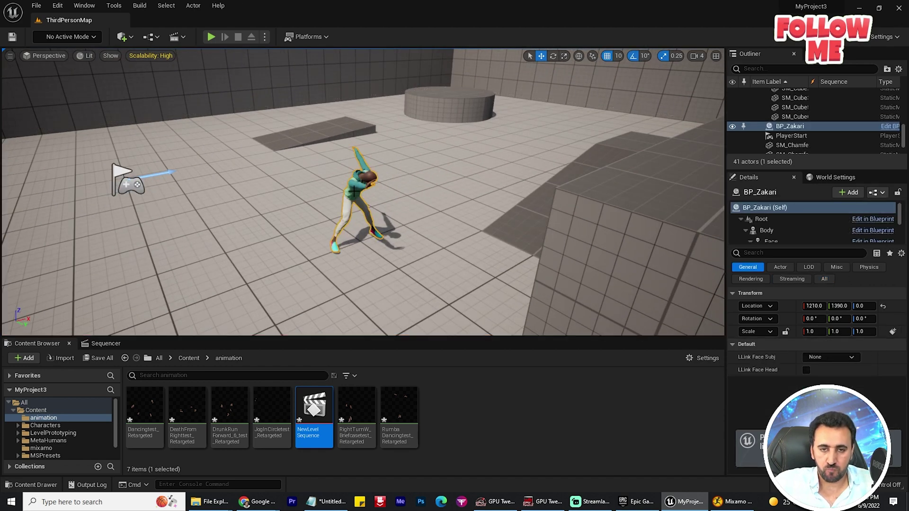
pyautogui.click(265, 37)
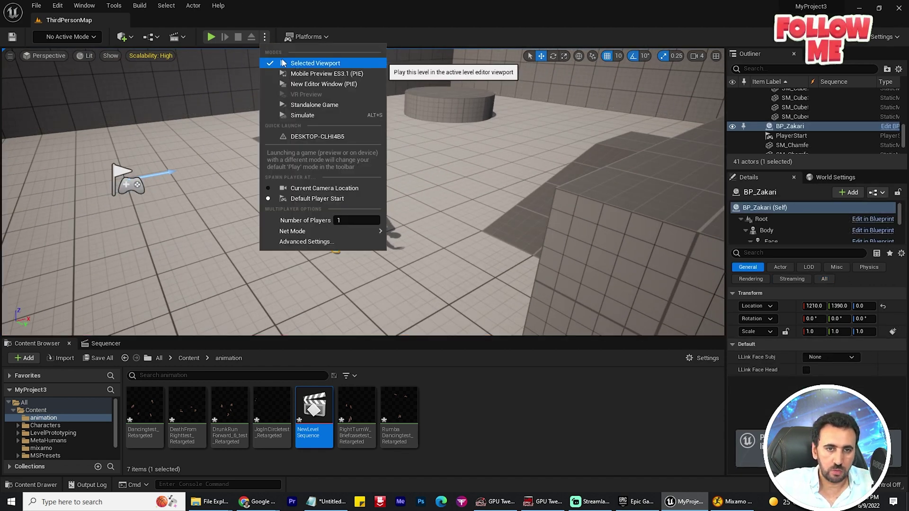
pyautogui.click(396, 23)
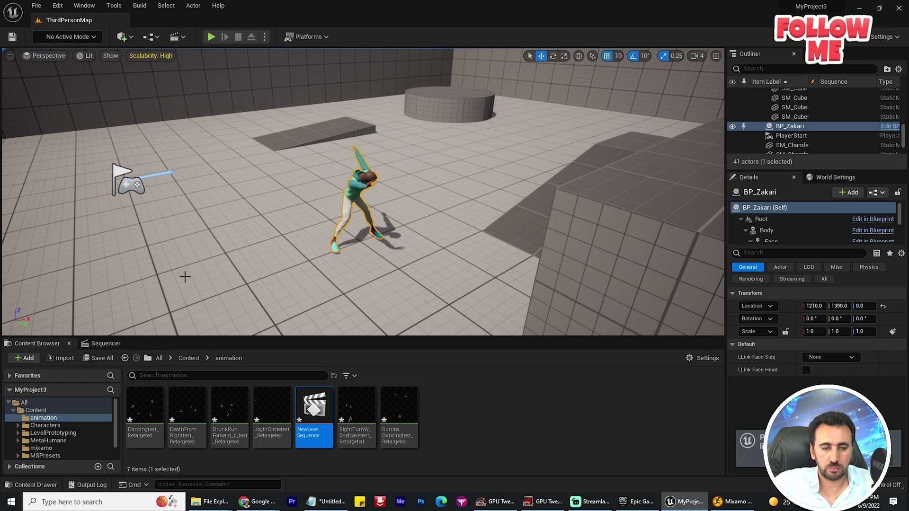
pyautogui.click(145, 343)
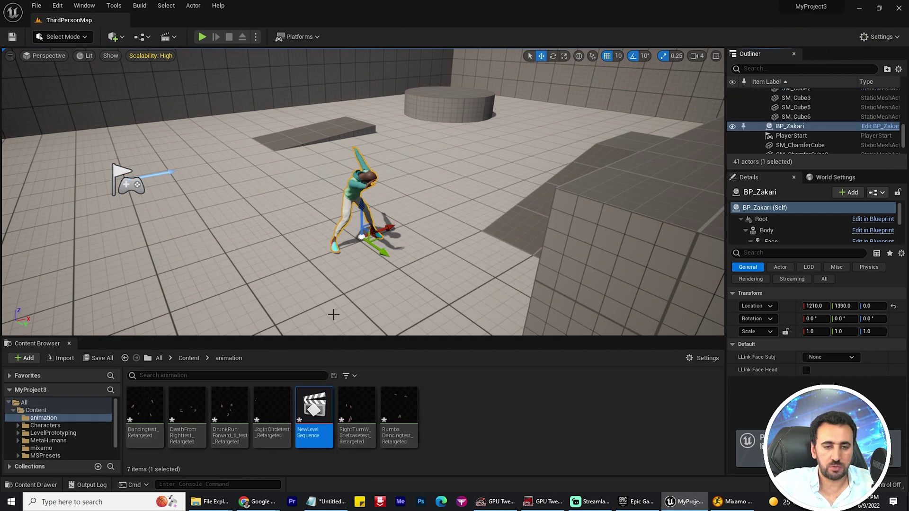
# Duplicate BP_Zakari along the X axis, placing the copy at about X 1030.
pyautogui.click(349, 222)
pyautogui.click(383, 242)
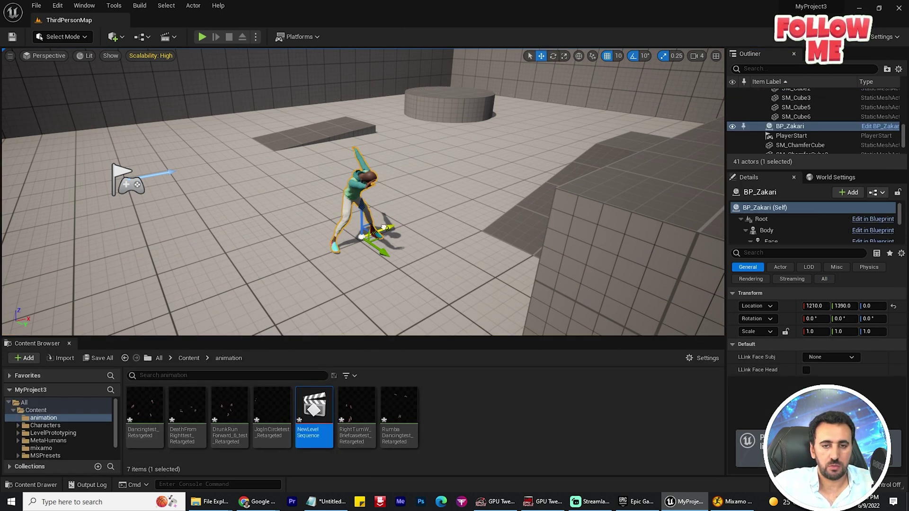
pyautogui.keyDown('alt'); pyautogui.moveTo(384, 227); pyautogui.dragTo(293, 251); pyautogui.keyUp('alt')
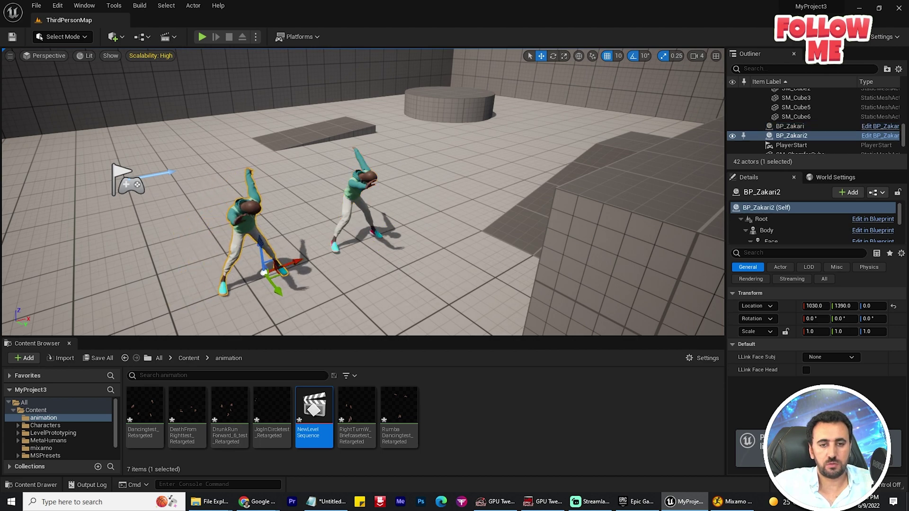
# Set the Body component of BP_Zakari2 to play the DeathFromRighttest_Retargeted animation.
pyautogui.keyDown('alt'); pyautogui.moveTo(416, 295); pyautogui.dragTo(488, 265); pyautogui.keyUp('alt')
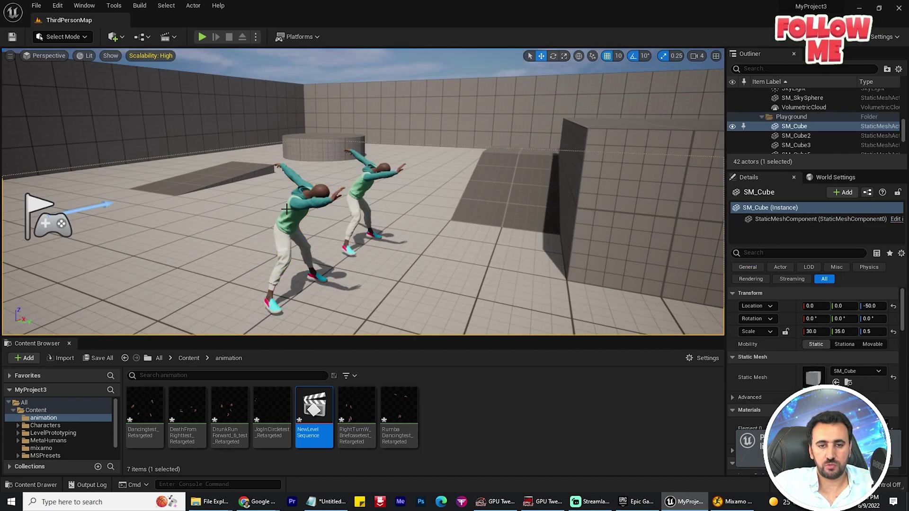
pyautogui.click(763, 231)
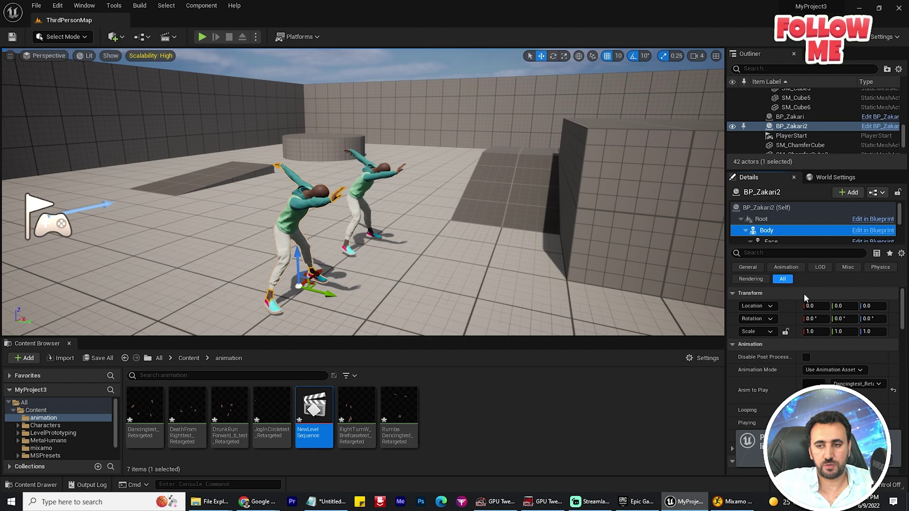
pyautogui.click(846, 383)
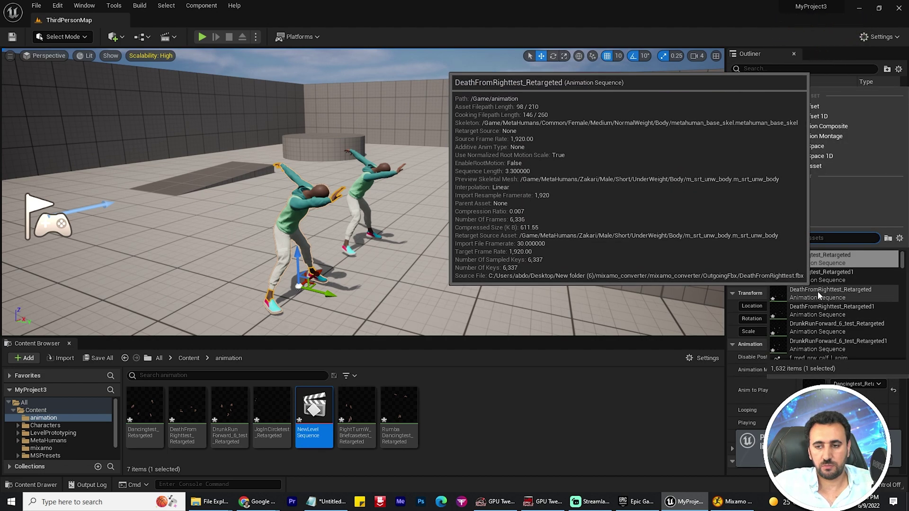
pyautogui.click(820, 294)
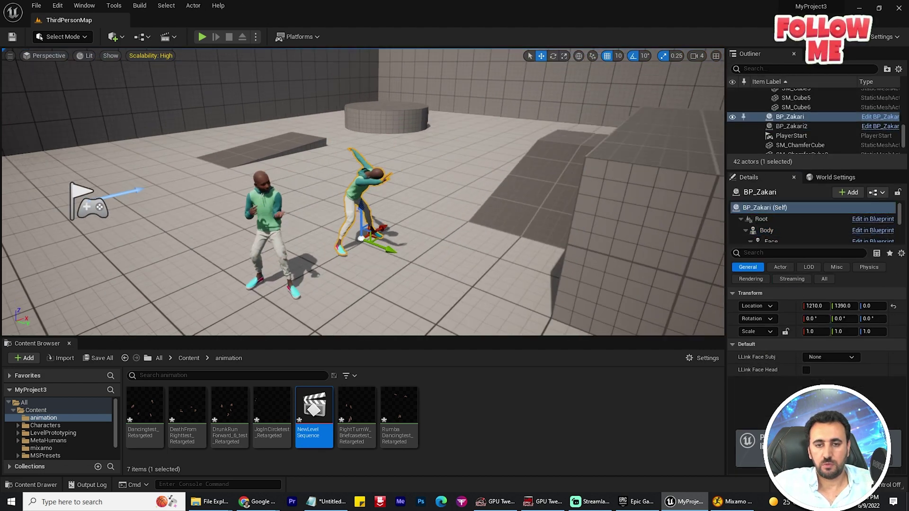
# Duplicate BP_Zakari to about X 1360 and set the copy's Body to play DrunkRunForward_6_test_Retargeted.
pyautogui.keyDown('alt'); pyautogui.moveTo(410, 225); pyautogui.dragTo(464, 211); pyautogui.keyUp('alt')
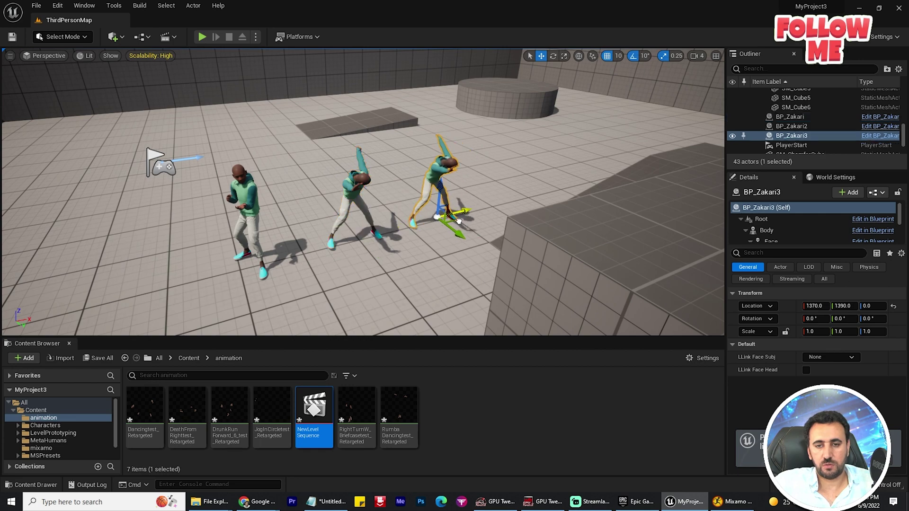
pyautogui.click(766, 231)
pyautogui.click(845, 384)
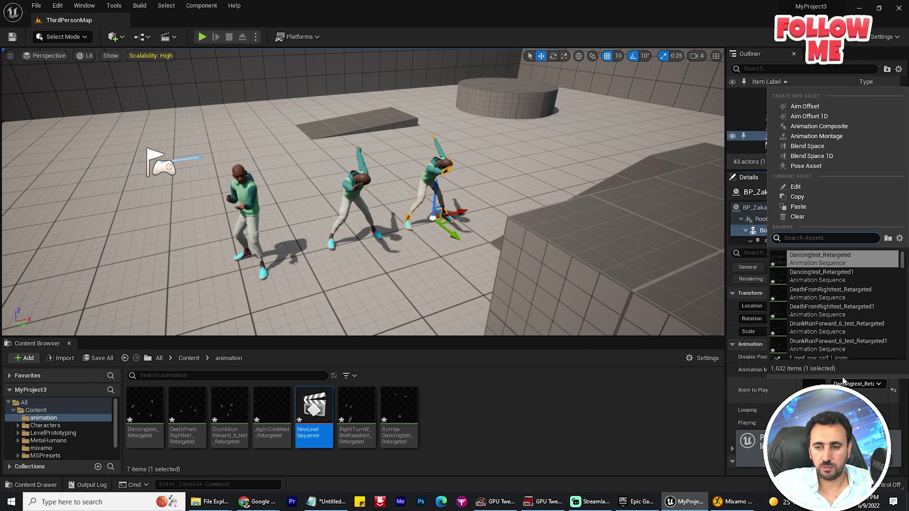
pyautogui.click(834, 327)
# Undo the stray Body component duplicate, then duplicate the whole BP_Zakari3 actor to about X 940.
pyautogui.keyDown('alt'); pyautogui.moveTo(470, 228); pyautogui.dragTo(329, 242); pyautogui.keyUp('alt')
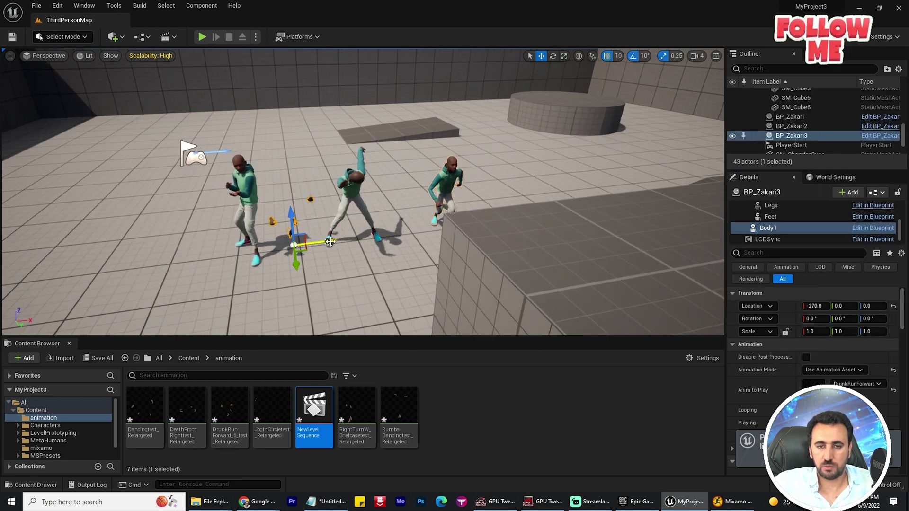
pyautogui.hotkey('ctrl', 'z')
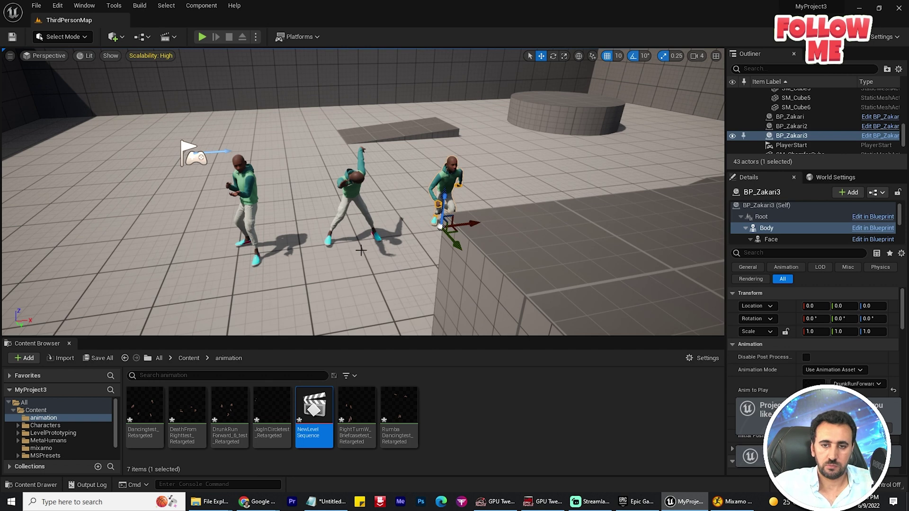
pyautogui.click(455, 189)
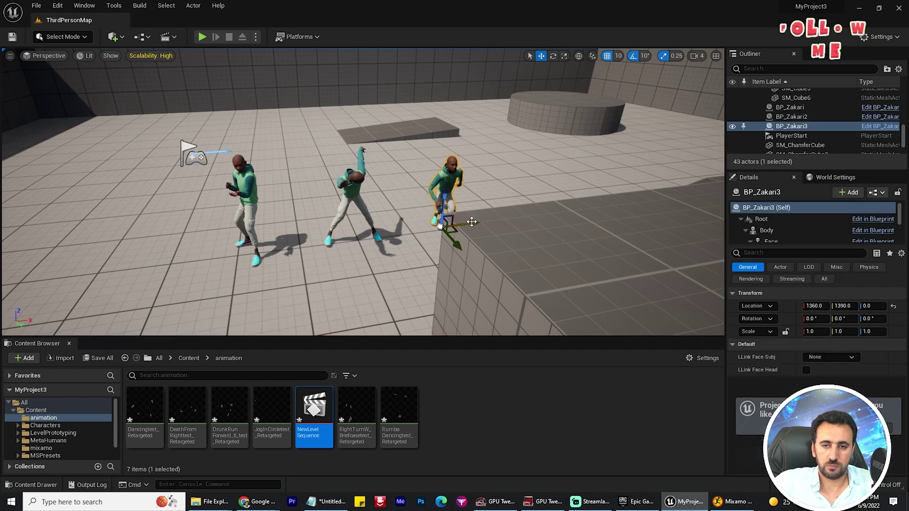
pyautogui.keyDown('alt'); pyautogui.moveTo(473, 222); pyautogui.dragTo(240, 264); pyautogui.keyUp('alt')
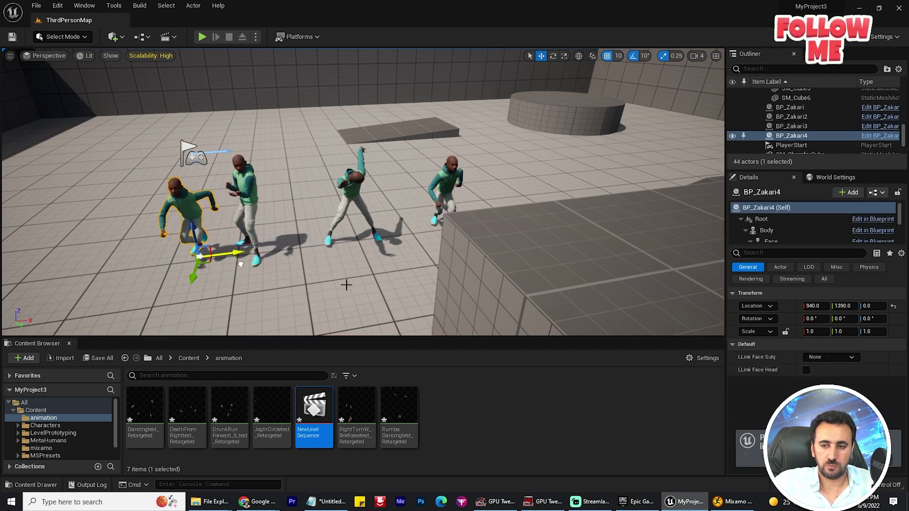
# Set the Body component of BP_Zakari4 to play the RumbaDancingtest_Retargeted animation.
pyautogui.click(766, 232)
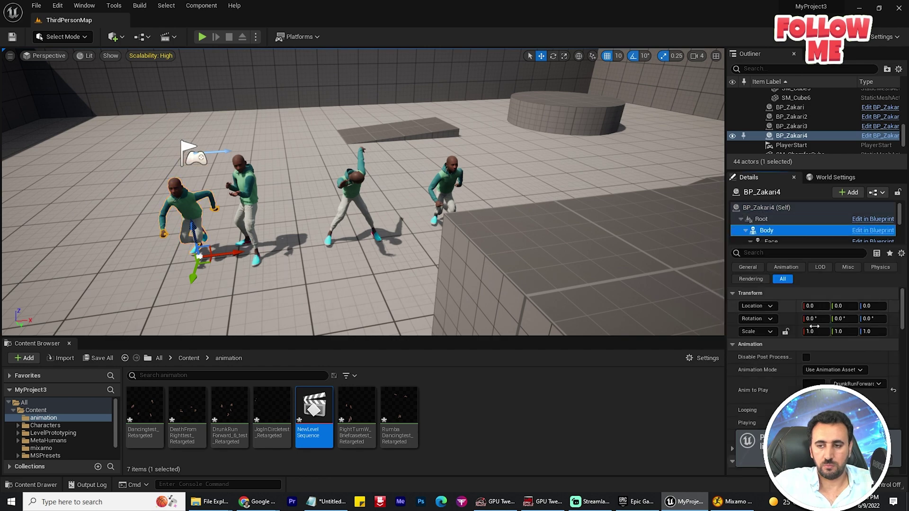
pyautogui.click(855, 384)
pyautogui.scroll(-1, 834, 331)
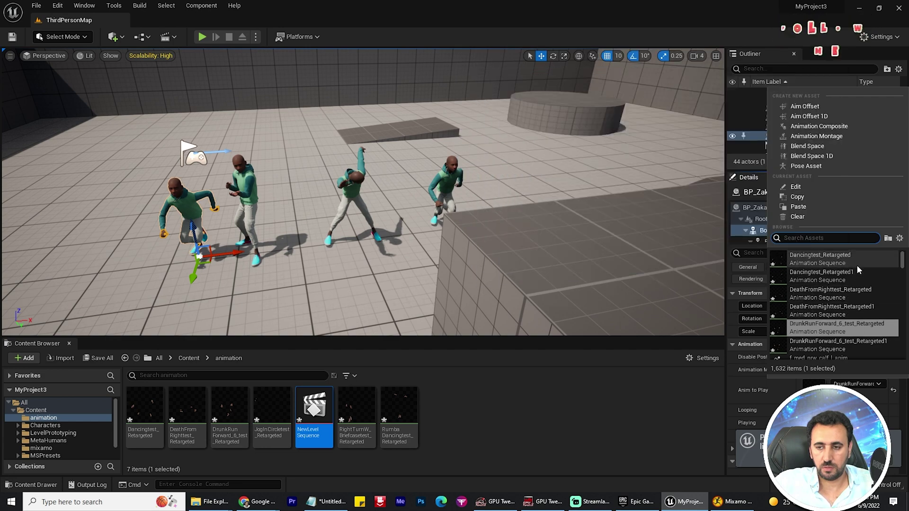
pyautogui.click(857, 265)
# Duplicate BP_Zakari4 to about X 1090 and set the copy's Body to play the RightTurnW_Briefcasetest_Retargeted1 animation.
pyautogui.moveTo(351, 253); pyautogui.dragTo(322, 254)
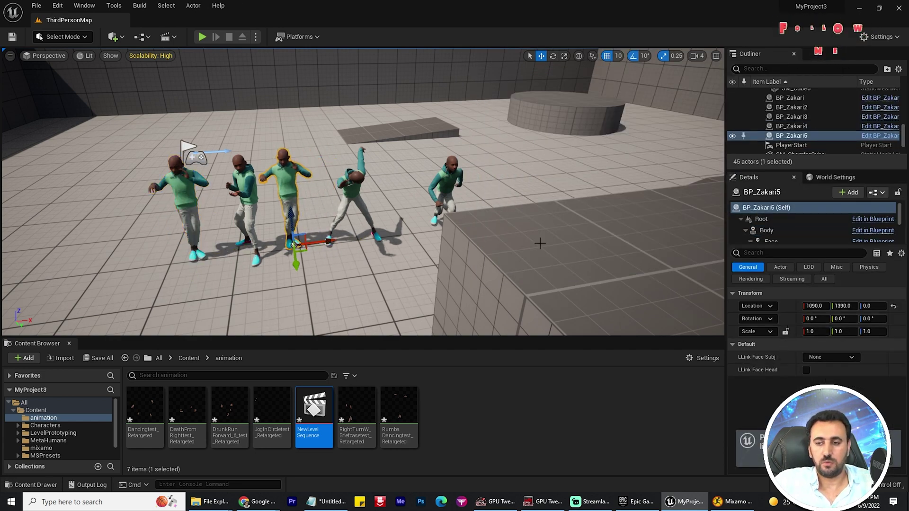
pyautogui.click(280, 114)
pyautogui.click(286, 177)
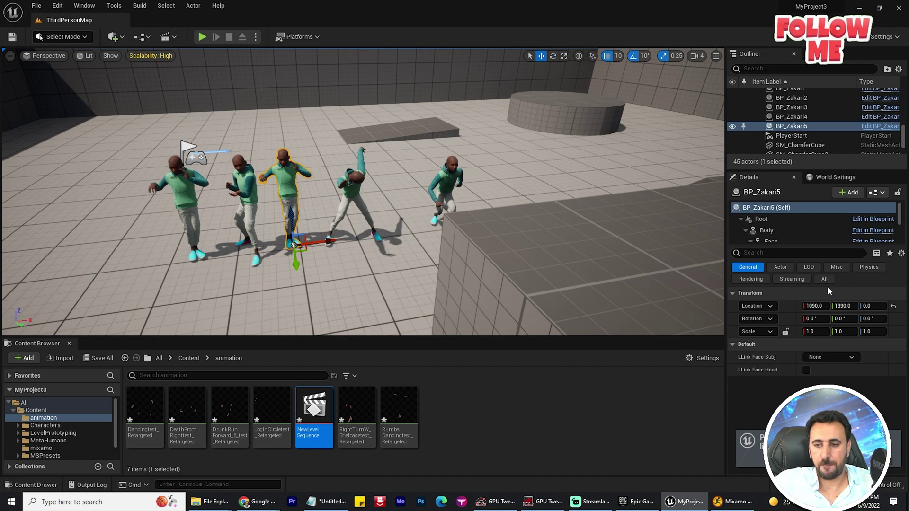
pyautogui.click(780, 232)
pyautogui.click(858, 384)
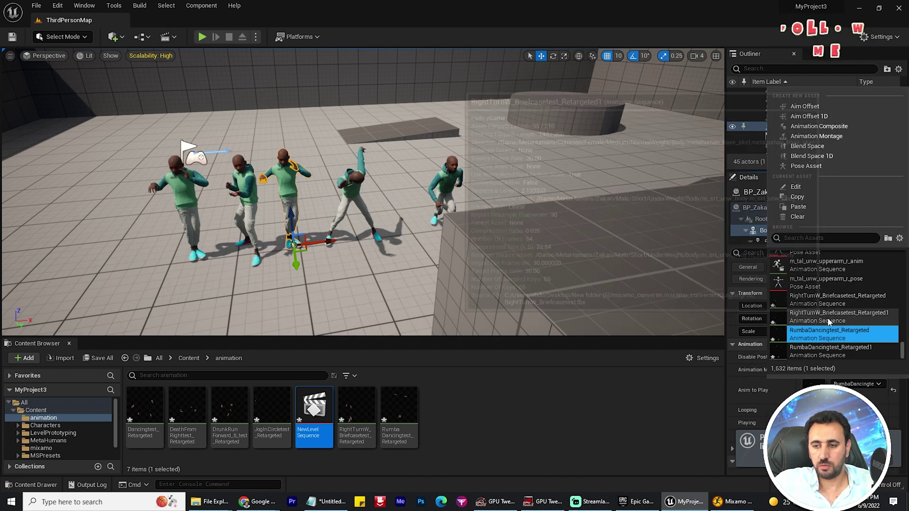
pyautogui.click(829, 321)
# Play the level and move the mannequin to view the Zakari copies performing their different animations.
pyautogui.keyDown('alt'); pyautogui.moveTo(331, 274); pyautogui.dragTo(354, 263); pyautogui.keyUp('alt')
pyautogui.click(202, 37)
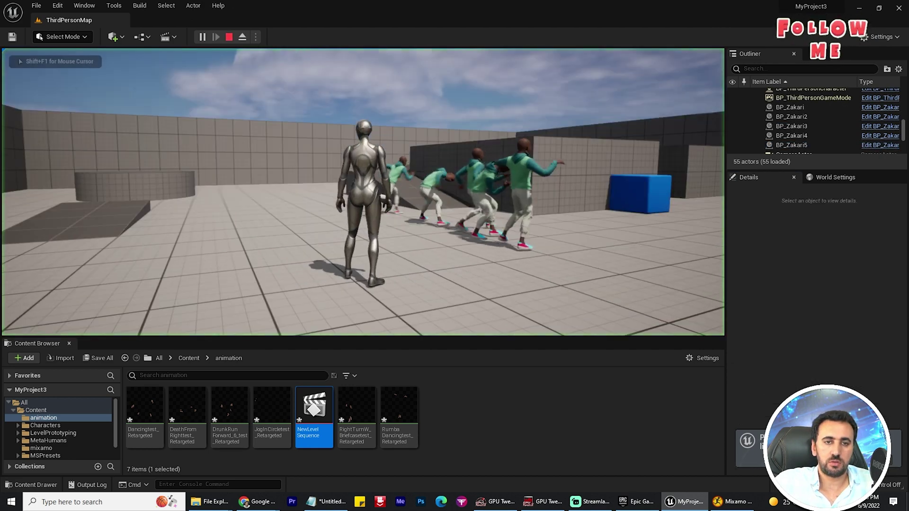
pyautogui.press('w')
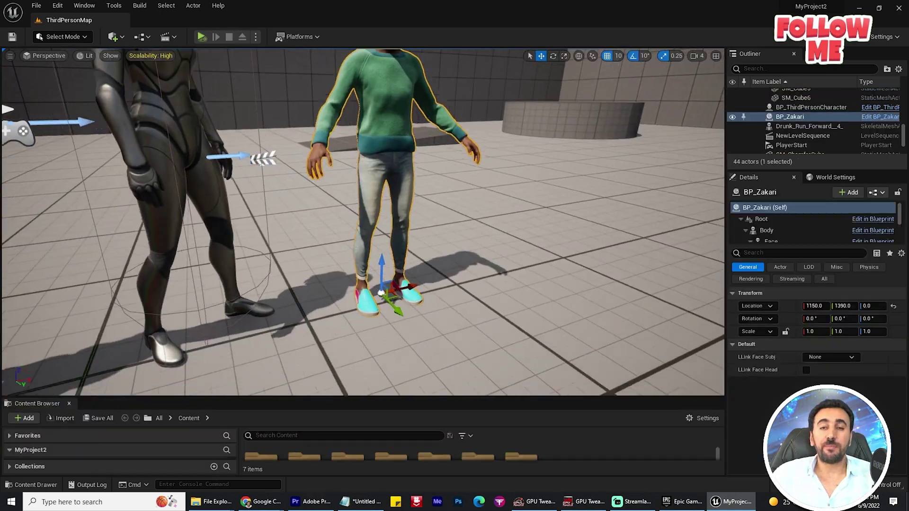
# Open Quixel Bridge from MyProject2 and browse the characters under My MetaHumans and MetaHuman Presets.
pyautogui.moveTo(496, 162)
pyautogui.mouseDown(button='right')
pyautogui.moveTo(487, 170)
pyautogui.moveTo(514, 166)
pyautogui.moveTo(496, 162)
pyautogui.moveTo(492, 137)
pyautogui.moveTo(498, 161)
pyautogui.mouseUp(button='right')
pyautogui.press('w')
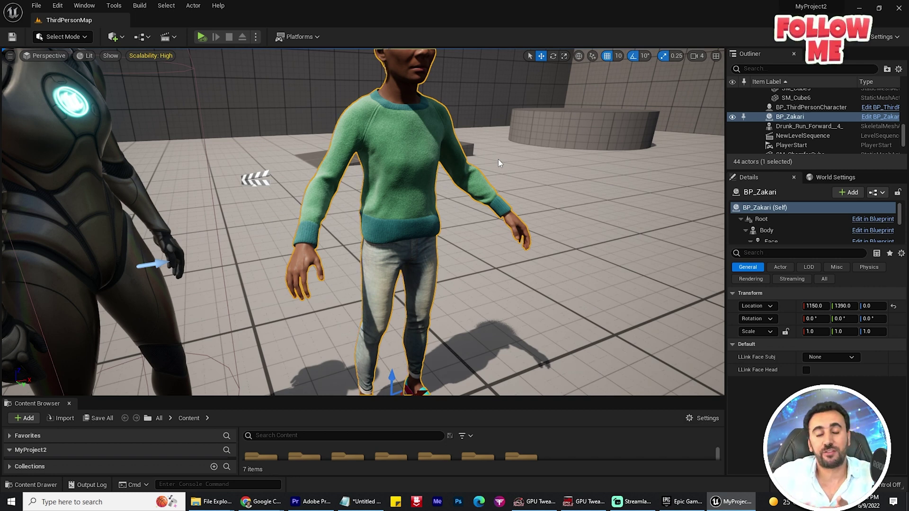
pyautogui.hotkey('ctrl', 'space')
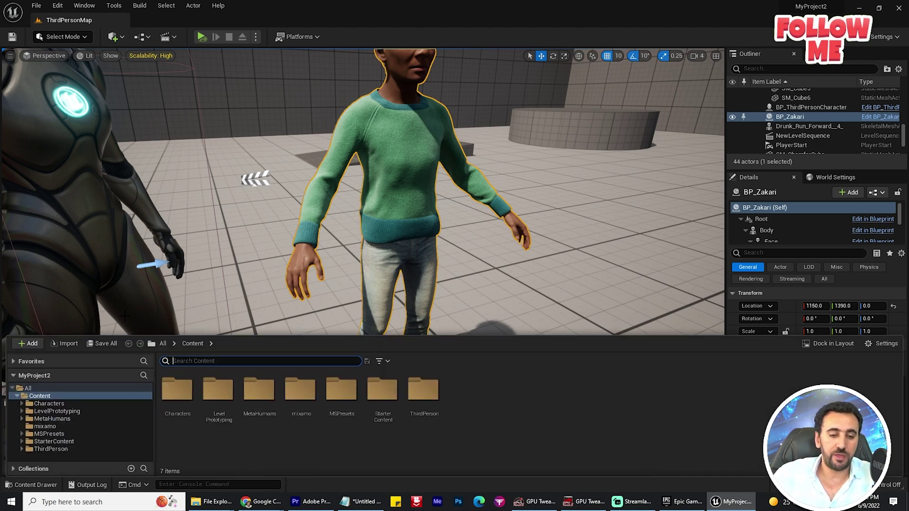
pyautogui.click(29, 345)
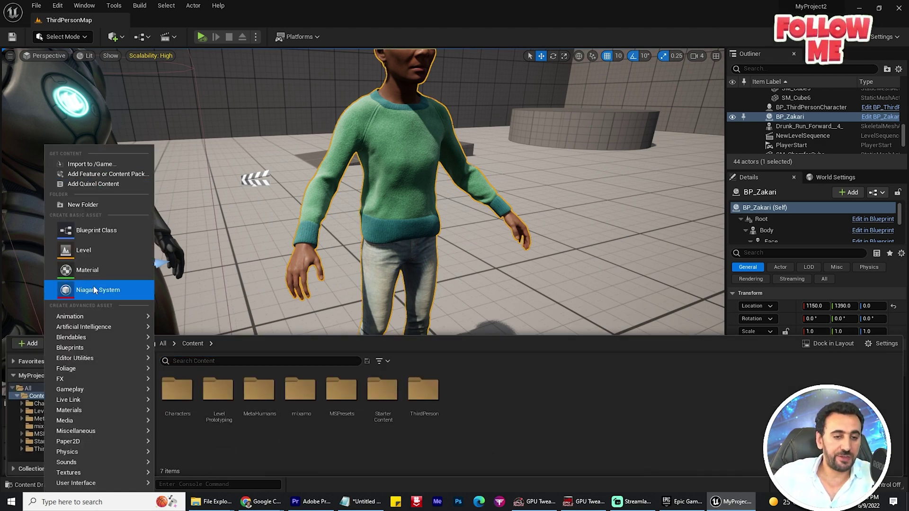
pyautogui.click(95, 184)
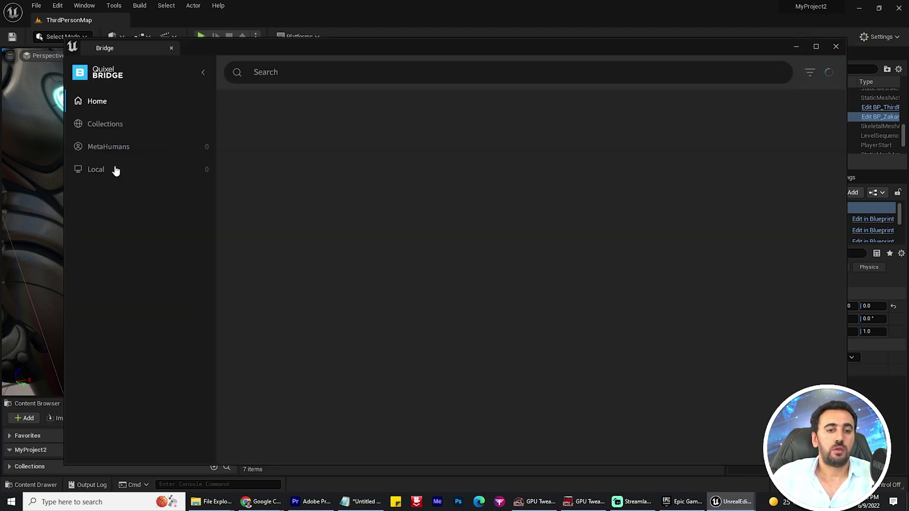
pyautogui.click(112, 149)
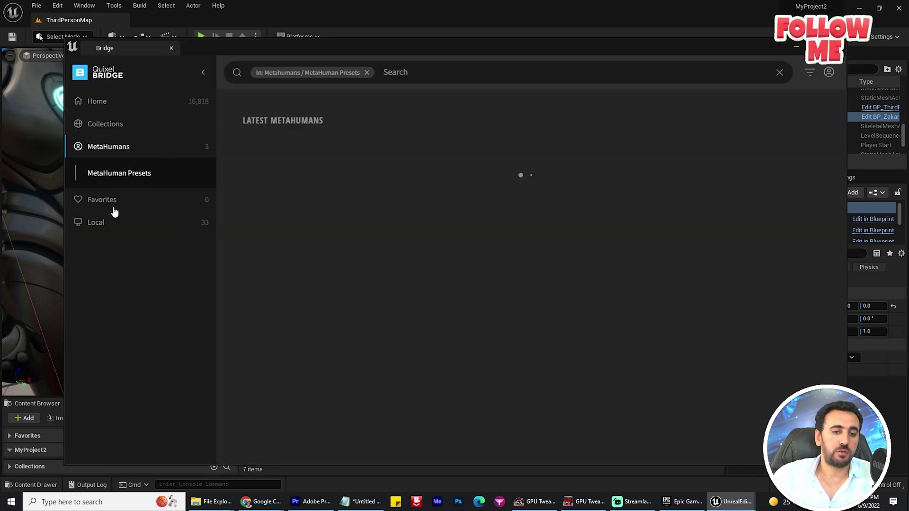
pyautogui.click(119, 189)
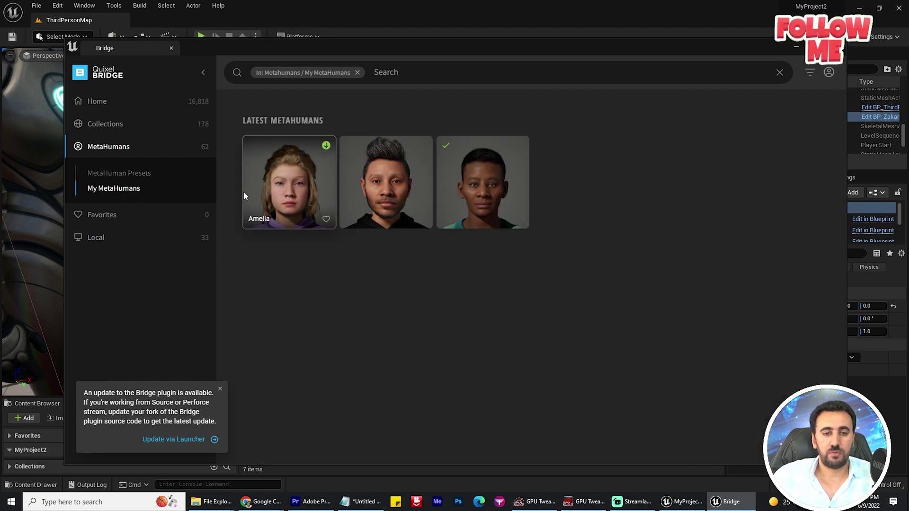
pyautogui.click(136, 175)
pyautogui.click(400, 189)
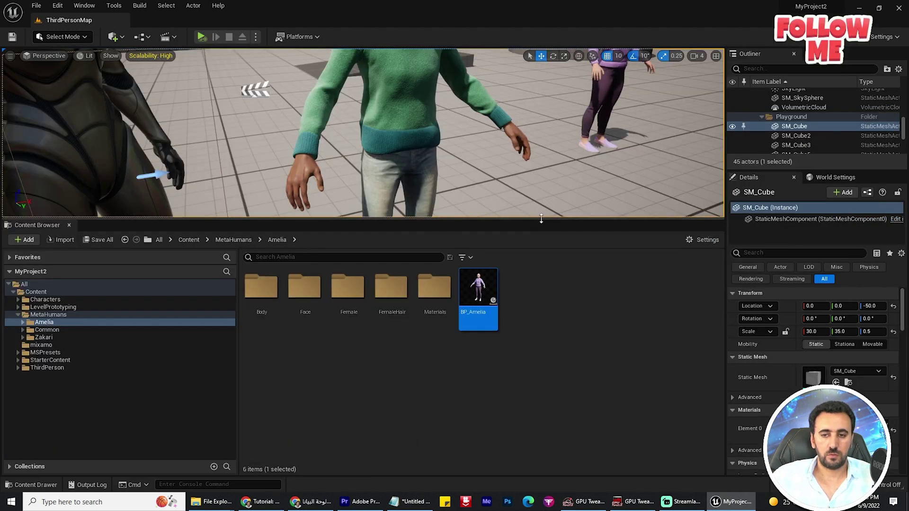
# Set the Body component of BP_Amelia to Use Animation Asset and play DrunkRunForward_5_4UE4_Retargeted.
pyautogui.moveTo(541, 219); pyautogui.dragTo(542, 417)
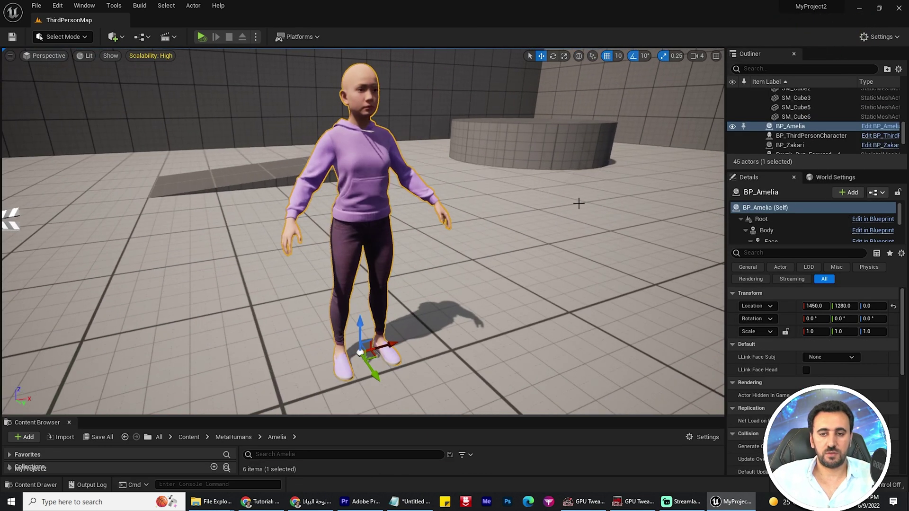
pyautogui.moveTo(578, 203); pyautogui.dragTo(455, 208, button='right')
pyautogui.keyDown('alt'); pyautogui.moveTo(455, 208); pyautogui.dragTo(428, 208); pyautogui.keyUp('alt')
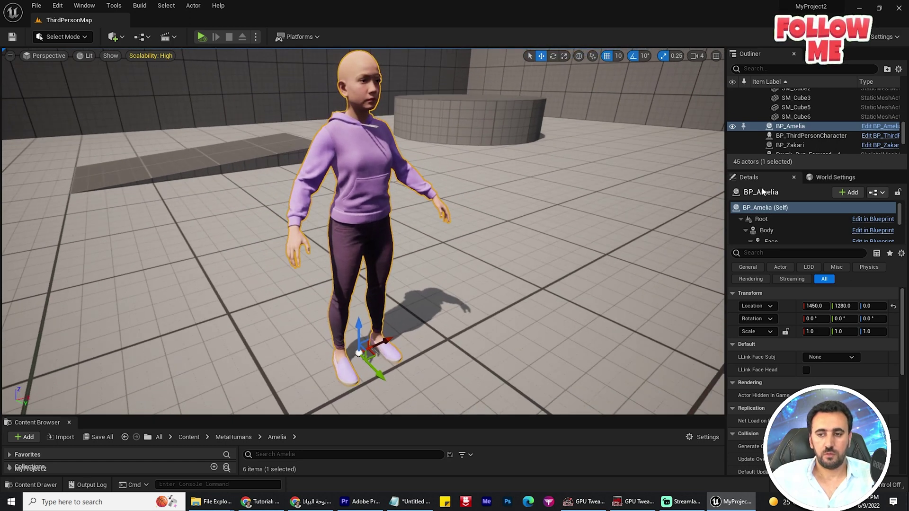
pyautogui.click(772, 230)
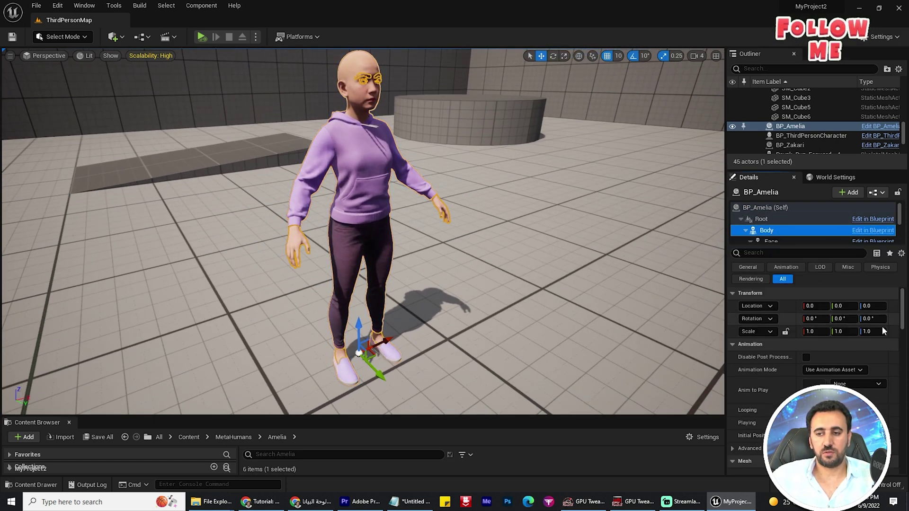
pyautogui.click(848, 371)
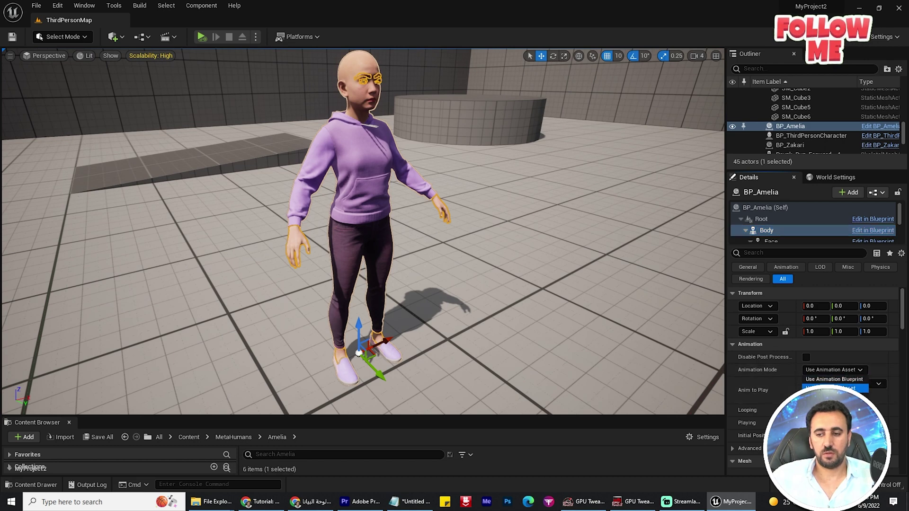
pyautogui.click(836, 388)
pyautogui.click(857, 384)
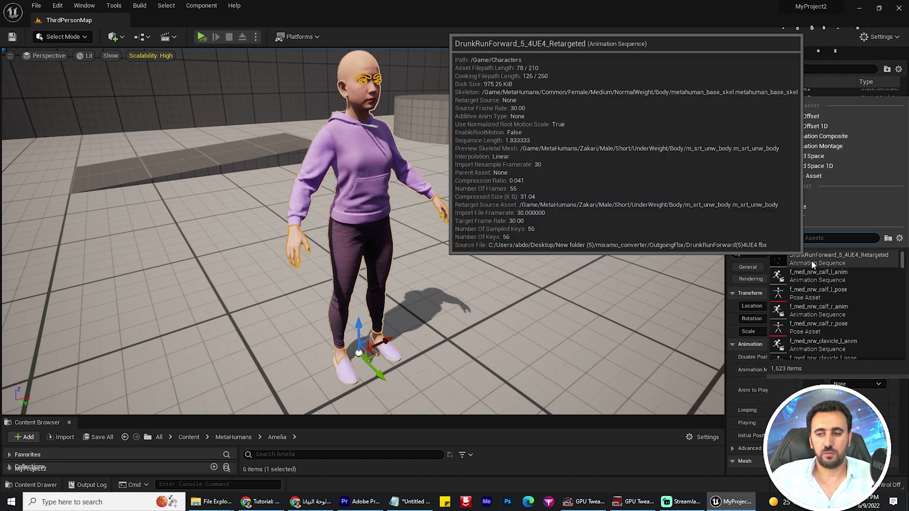
pyautogui.click(814, 265)
# Run the level to examine BP_Amelia's running animation from the front and the side, and stop the session.
pyautogui.keyDown('alt'); pyautogui.moveTo(527, 242); pyautogui.dragTo(559, 244); pyautogui.keyUp('alt')
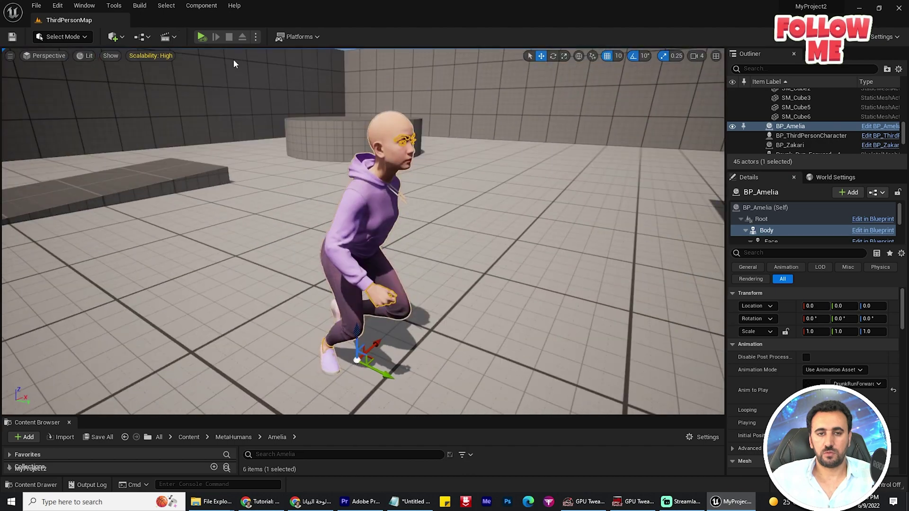
pyautogui.click(202, 37)
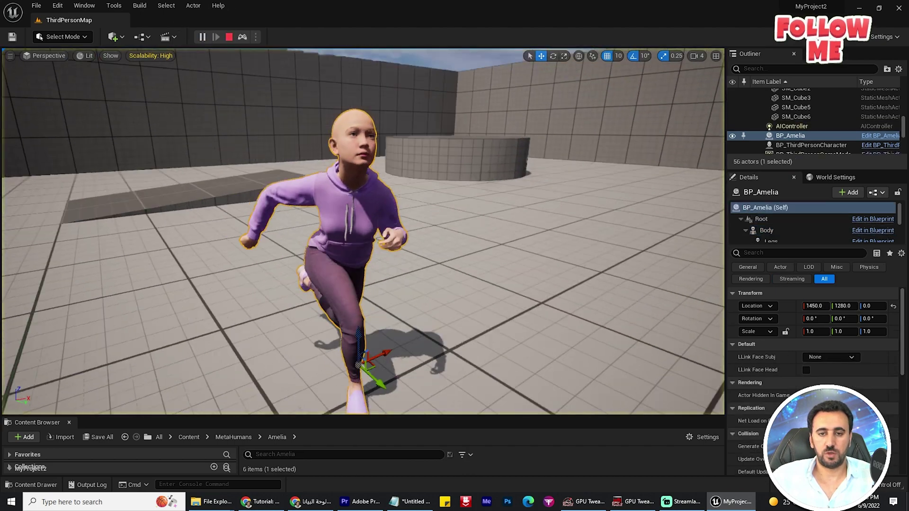
pyautogui.keyDown('alt'); pyautogui.moveTo(362, 232); pyautogui.dragTo(630, 266); pyautogui.keyUp('alt')
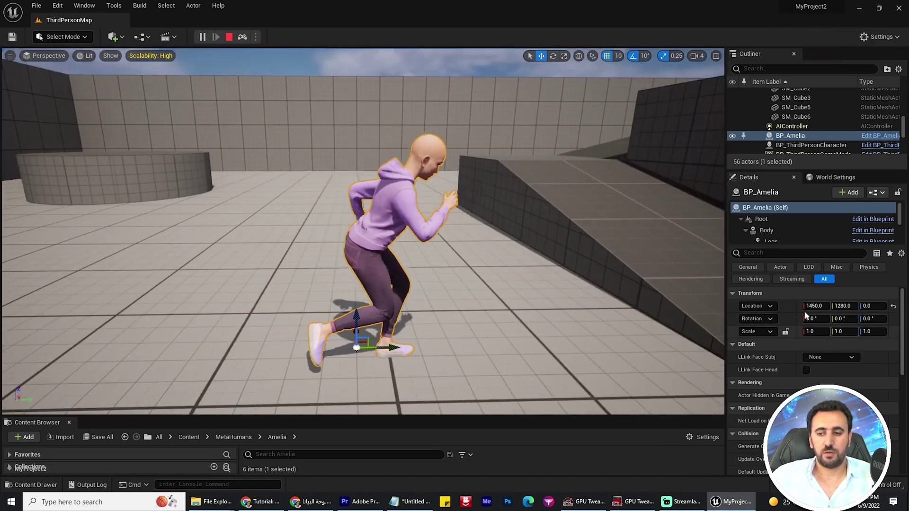
pyautogui.click(229, 36)
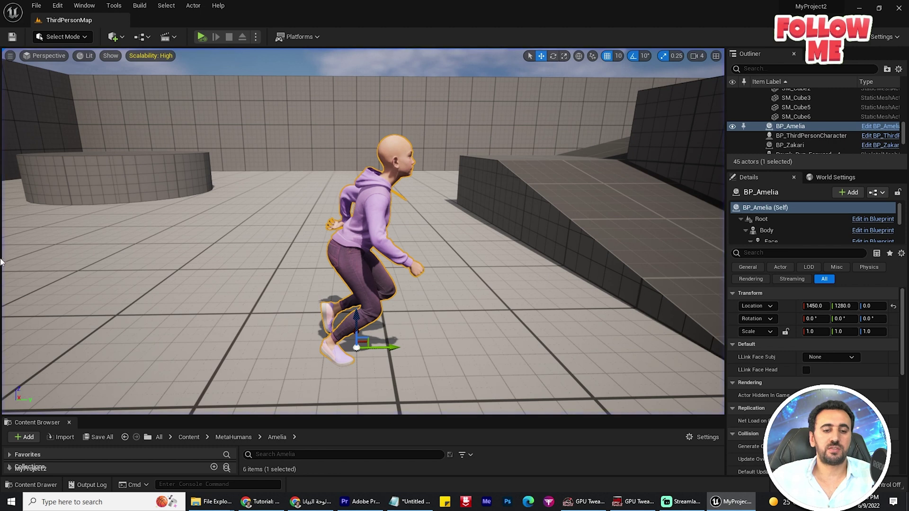